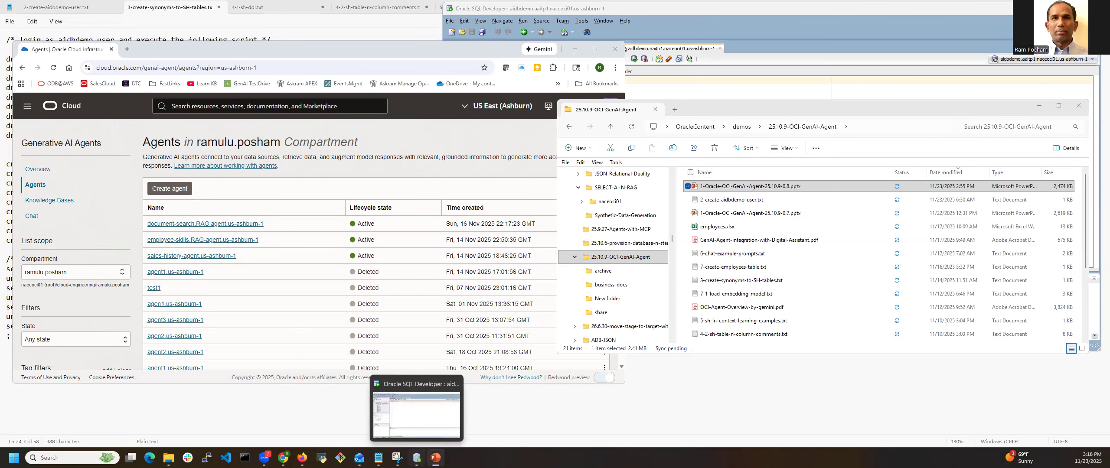
In Notepad, select the drop and create synonym statements with the row-count test query in the 3-create-synonyms-to-SH-tables file for copying
click(409, 387)
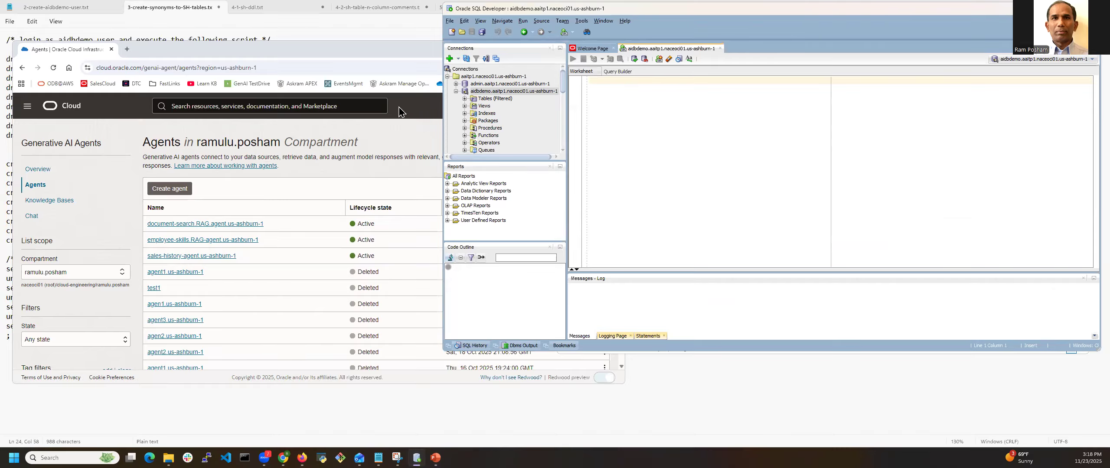
click(72, 52)
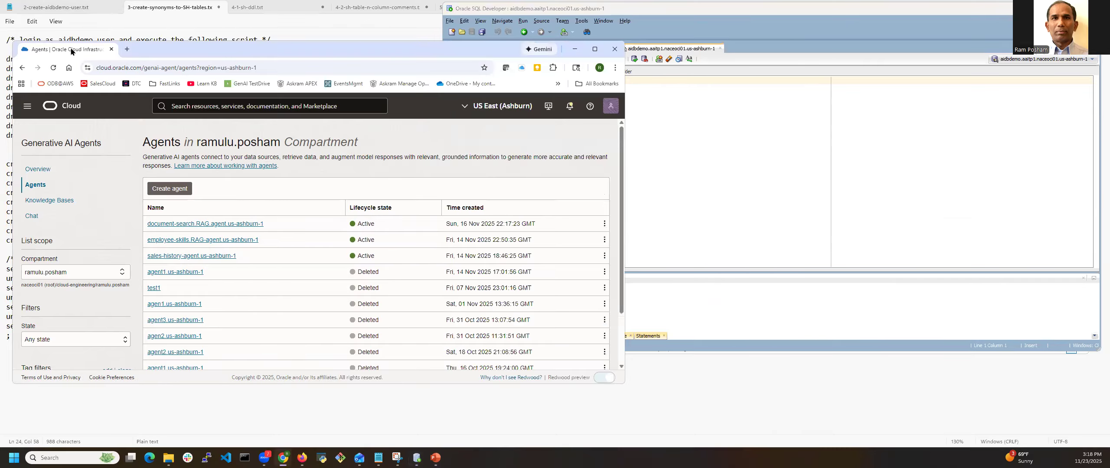
click(61, 10)
click(161, 9)
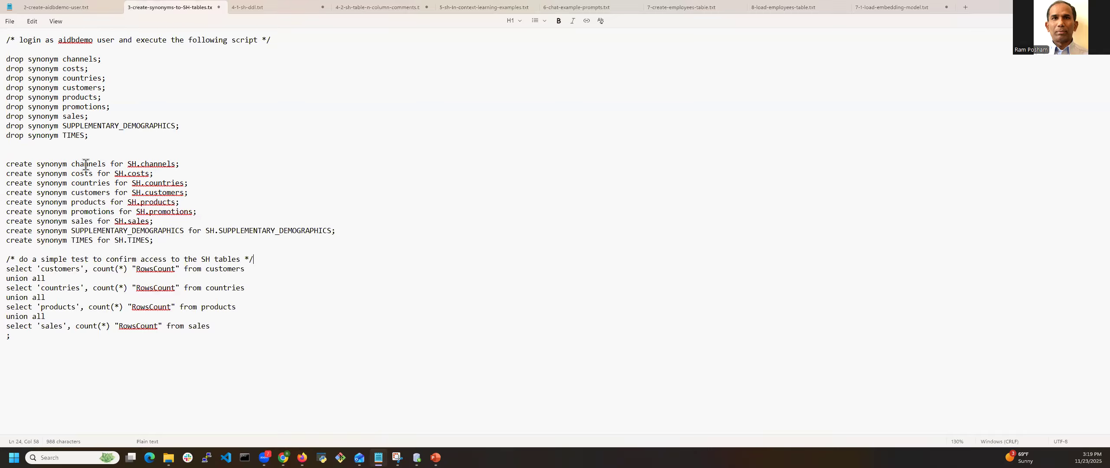
click(131, 164)
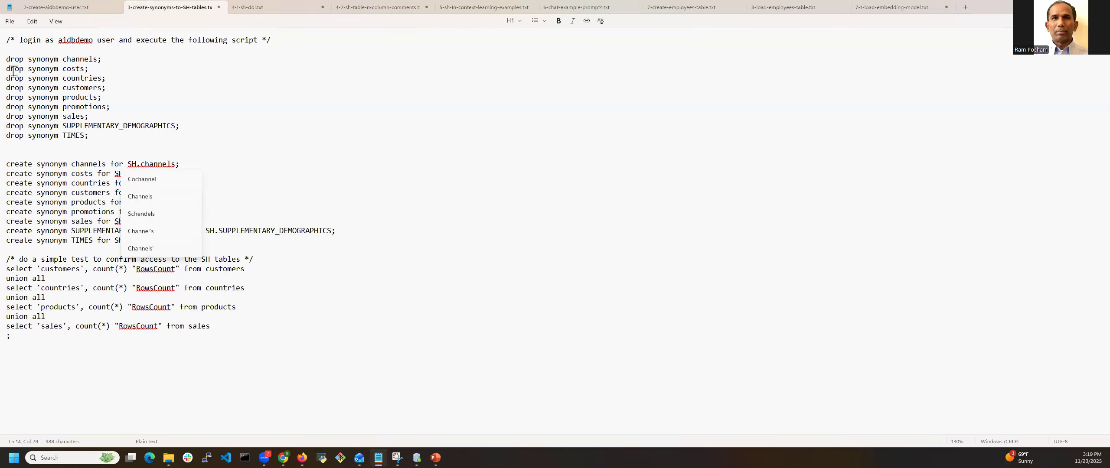
drag(6, 58, 255, 338)
key(ctrl+c)
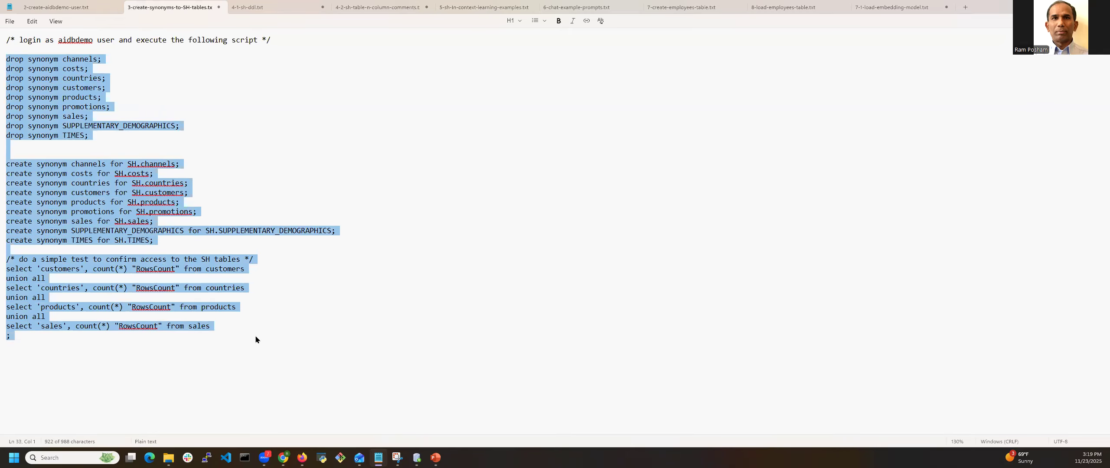
Switch to SQL Developer, paste the copied synonym script into the aidbdemo worksheet and run it as a script
key(alt+Tab)
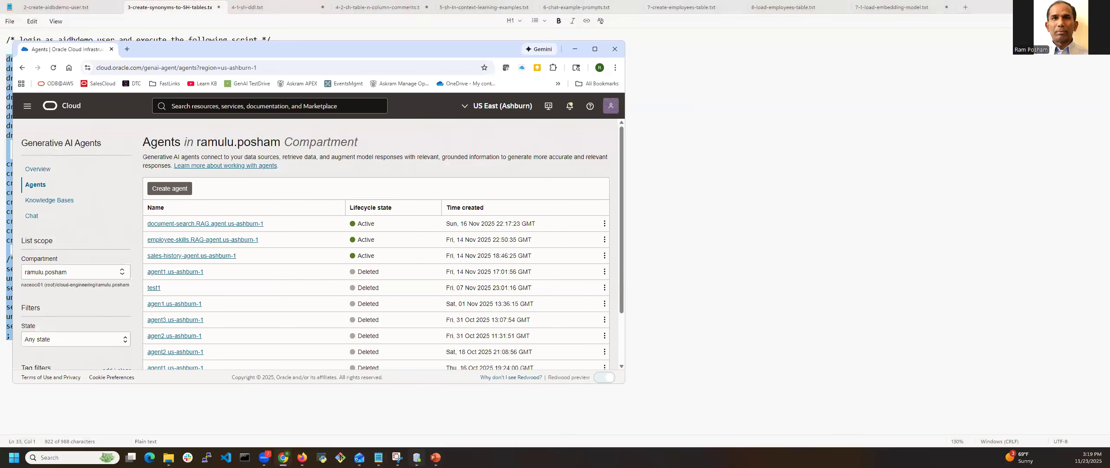
click(416, 458)
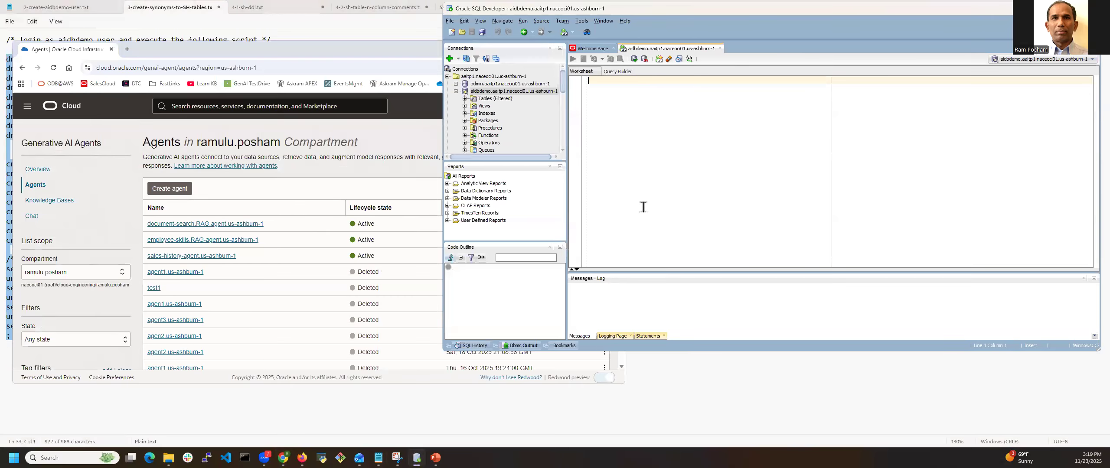
key(ctrl+v)
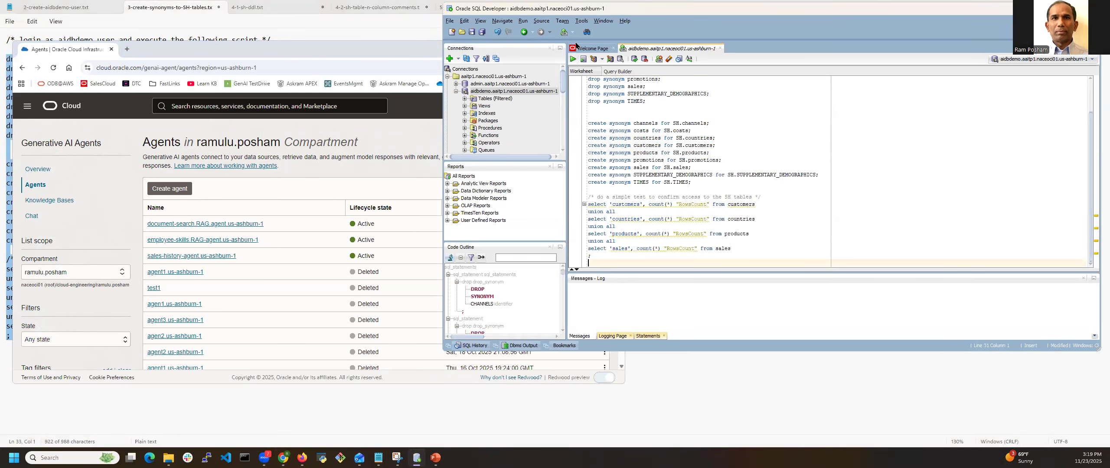
click(583, 59)
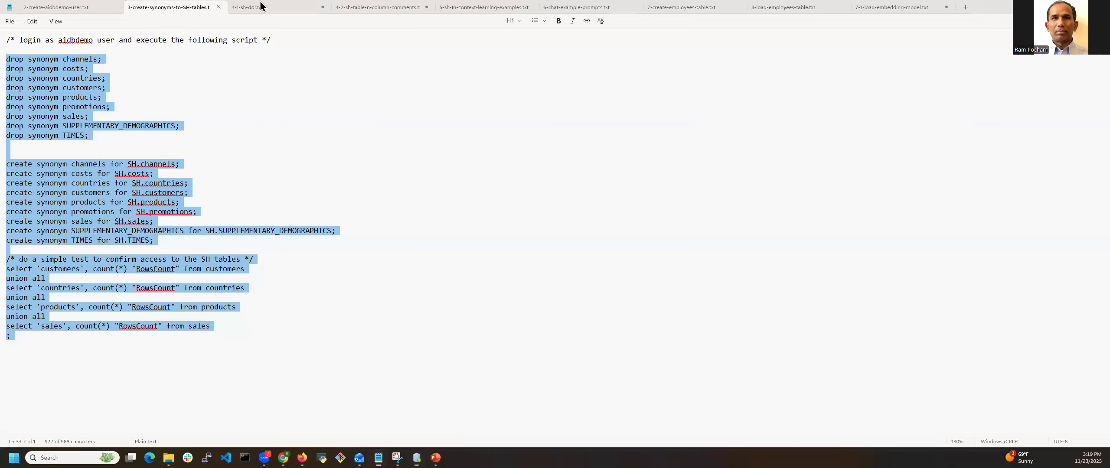
Switch to Notepad and review the SH table definitions in 4-1-sh-ddl.txt and the comment statements in the 4-2-sh-table-n-column-comments file
click(167, 12)
click(257, 9)
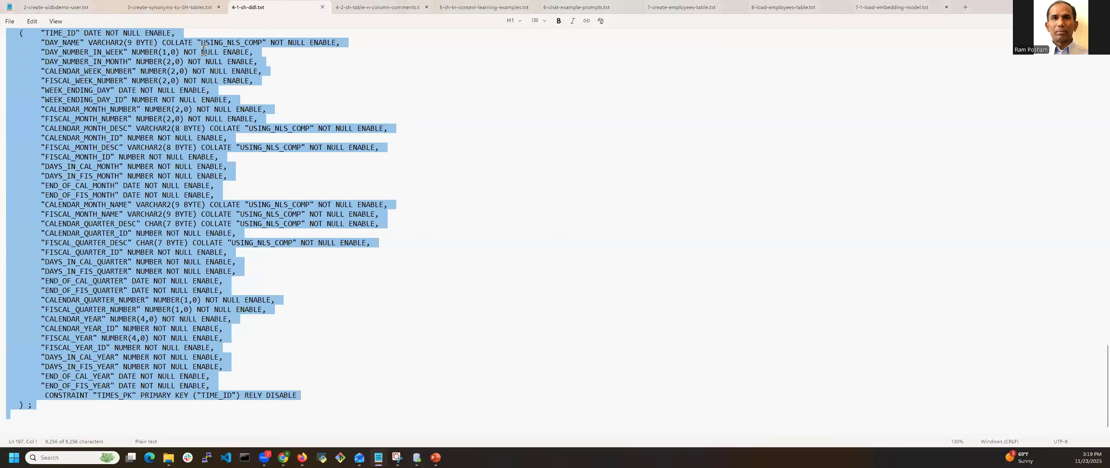
scroll(137, 112, down, 10)
scroll(138, 112, up, 10)
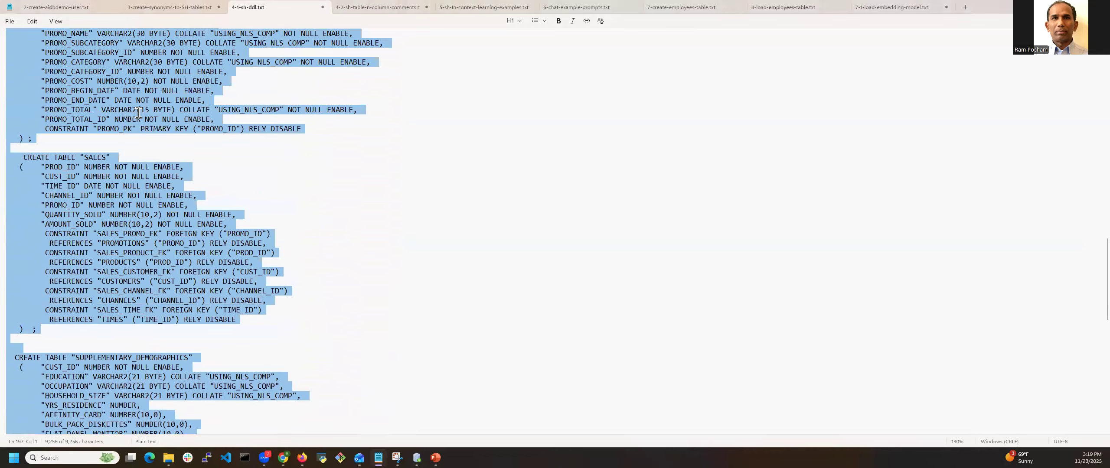
scroll(137, 113, up, 20)
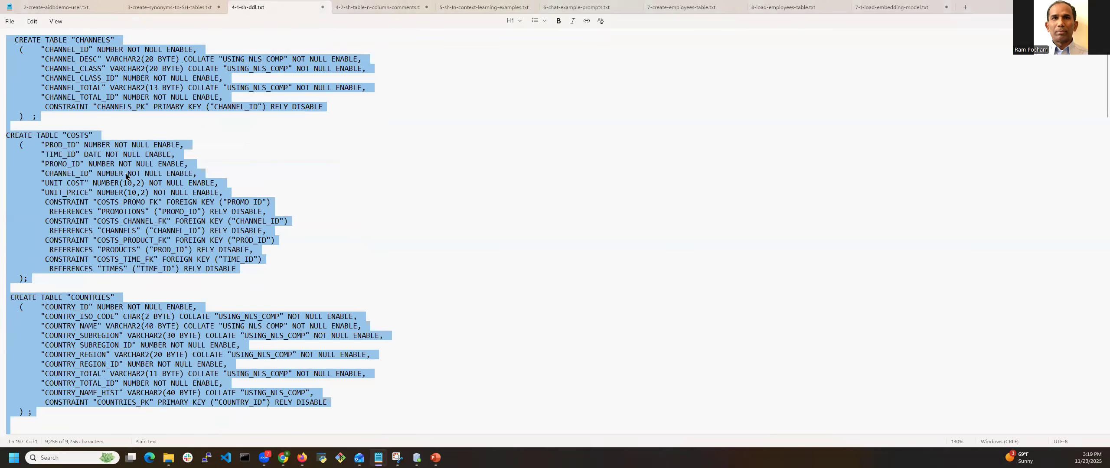
click(364, 7)
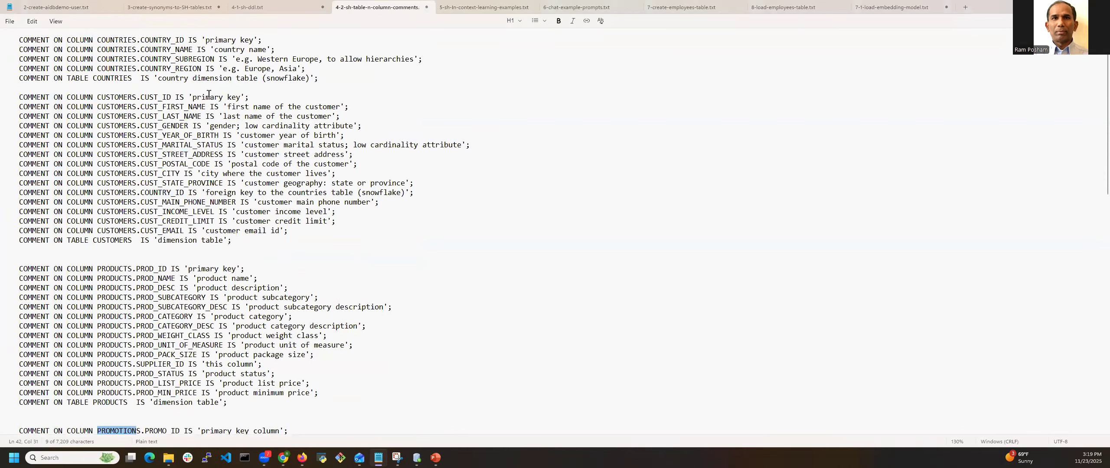
scroll(138, 190, down, 13)
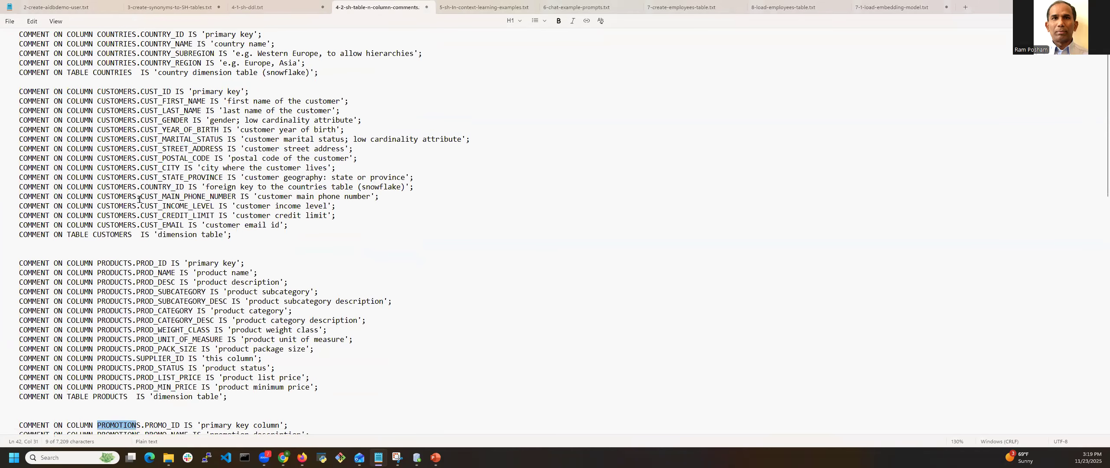
scroll(137, 182, down, 7)
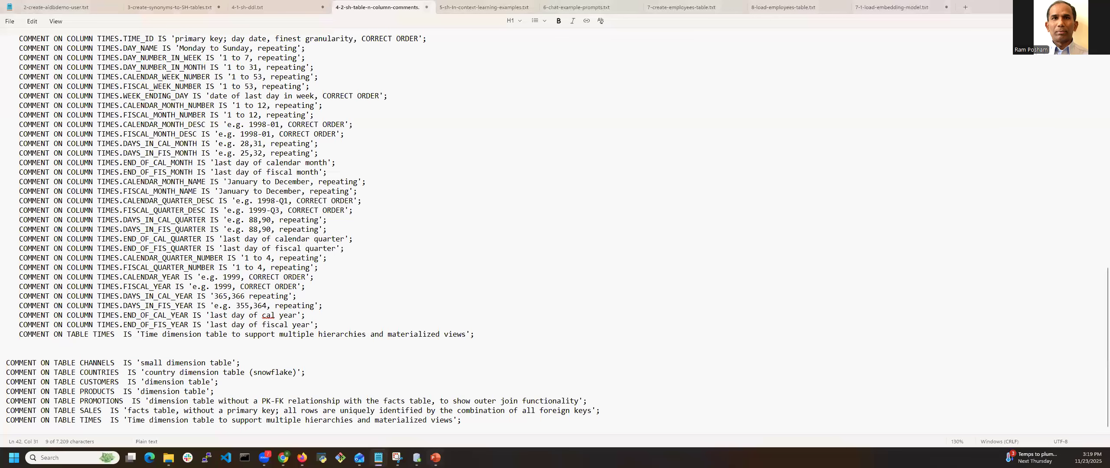
Switch to the Oracle Cloud Agents page in the browser and start a new agent named sales-history-agent2.us-ashburn-1
click(283, 458)
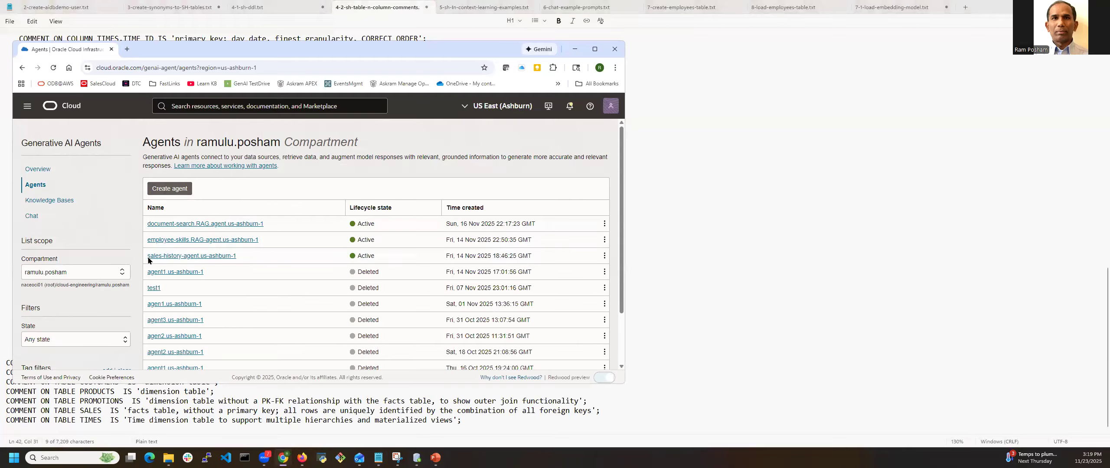
drag(234, 259, 262, 258)
key(ctrl+c)
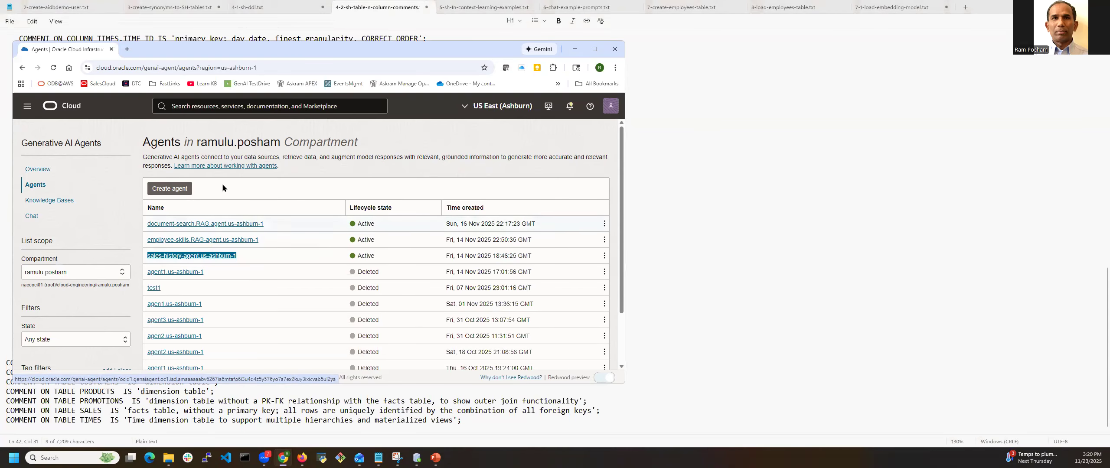
click(170, 189)
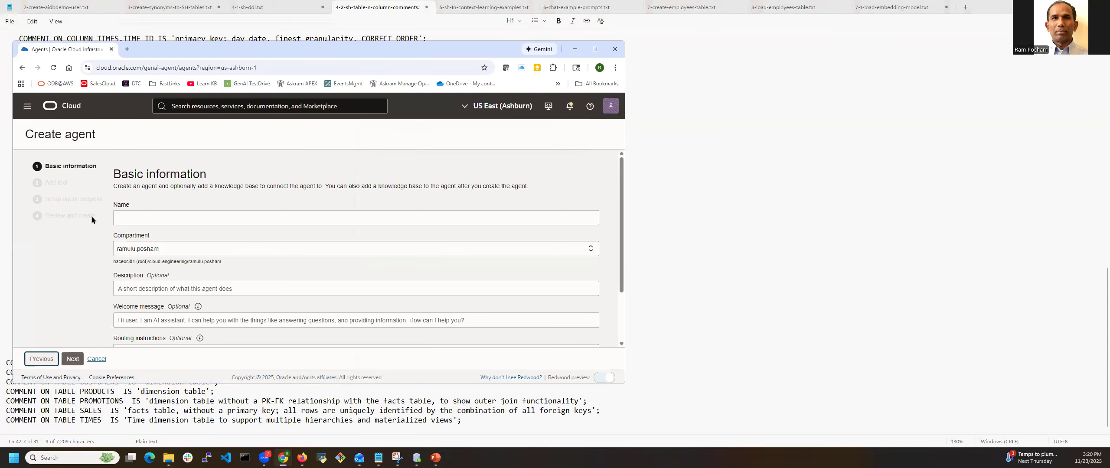
click(145, 217)
key(ctrl+v)
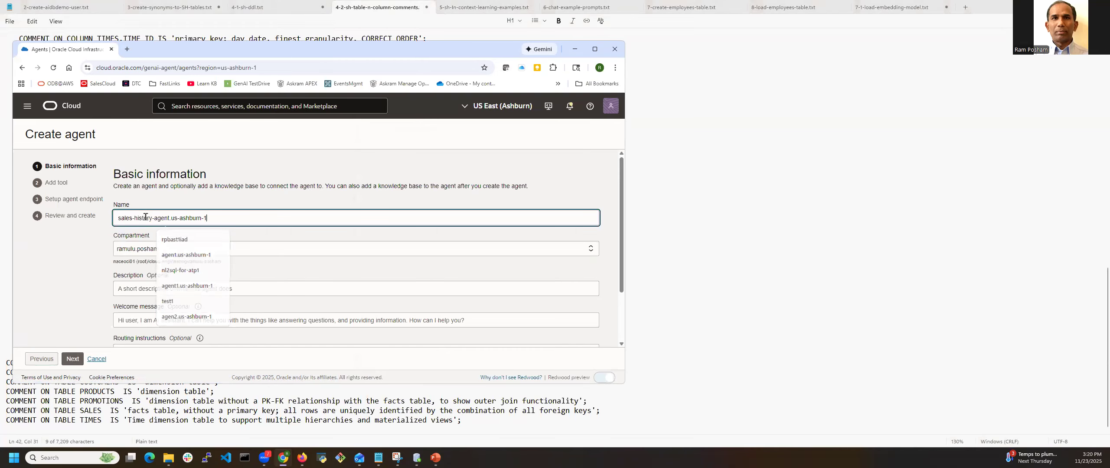
click(170, 218)
text(2)
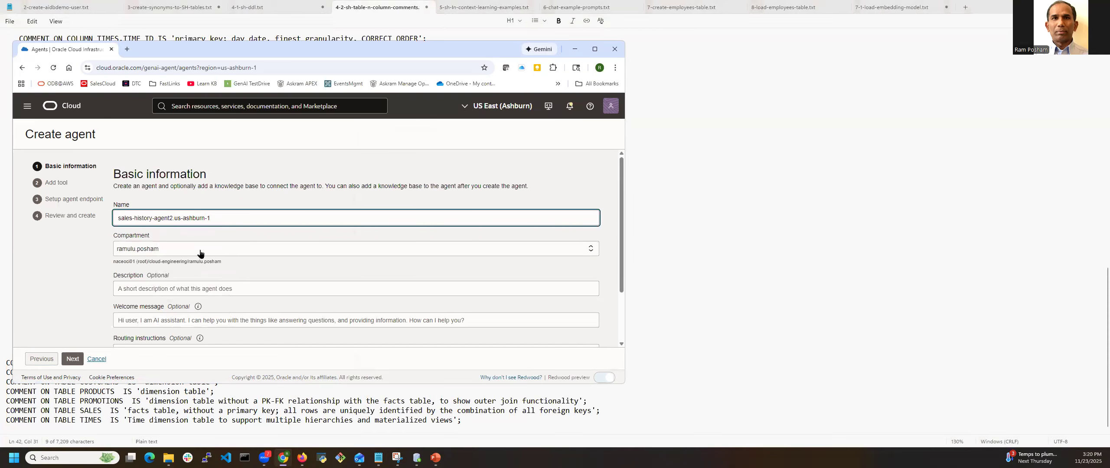
Enter the agent description "This agent helps analyze historical sales data that is stored in the SH schema"
scroll(174, 260, down, 2)
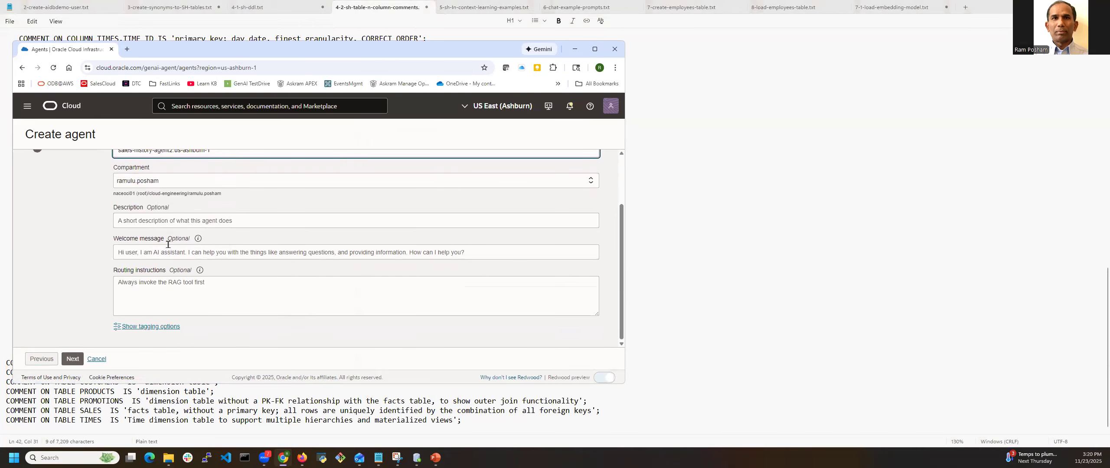
click(261, 219)
text(T)
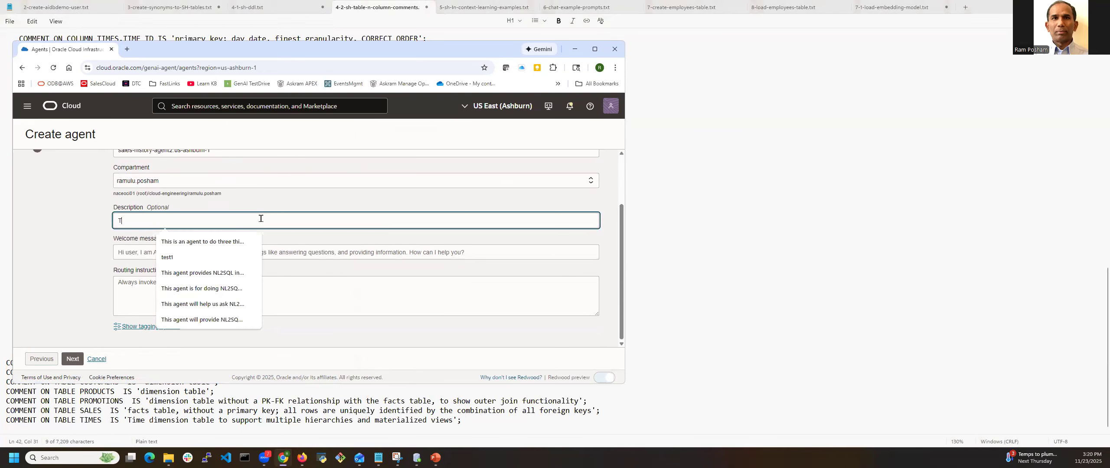
text(his agent help s)
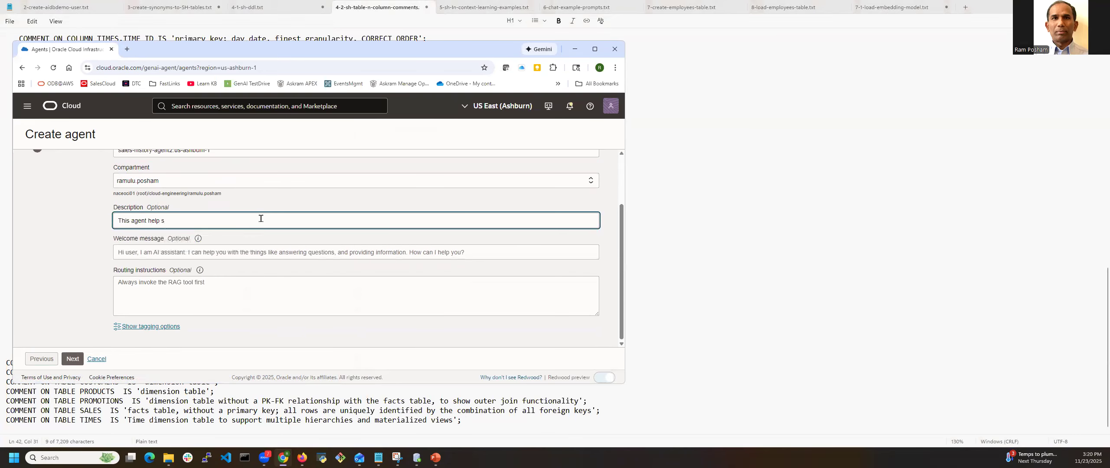
text(s analy)
text(ze sa)
text(istorical)
text( sales dat)
text(a that is stored)
text( in the SH schema)
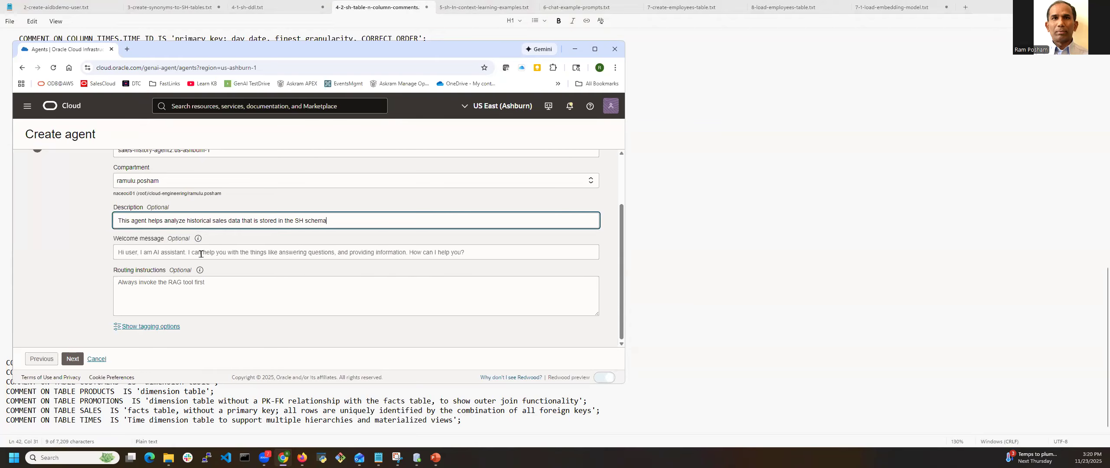
Set the agent's welcome message to "Hi, I can assist you analyze sales history using Natural Language"
click(165, 254)
text(Hi)
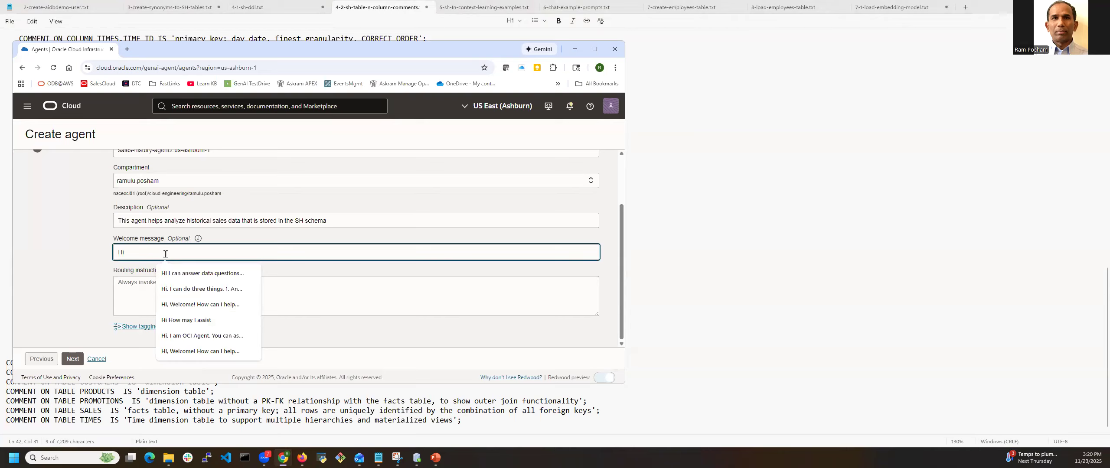
text(, I)
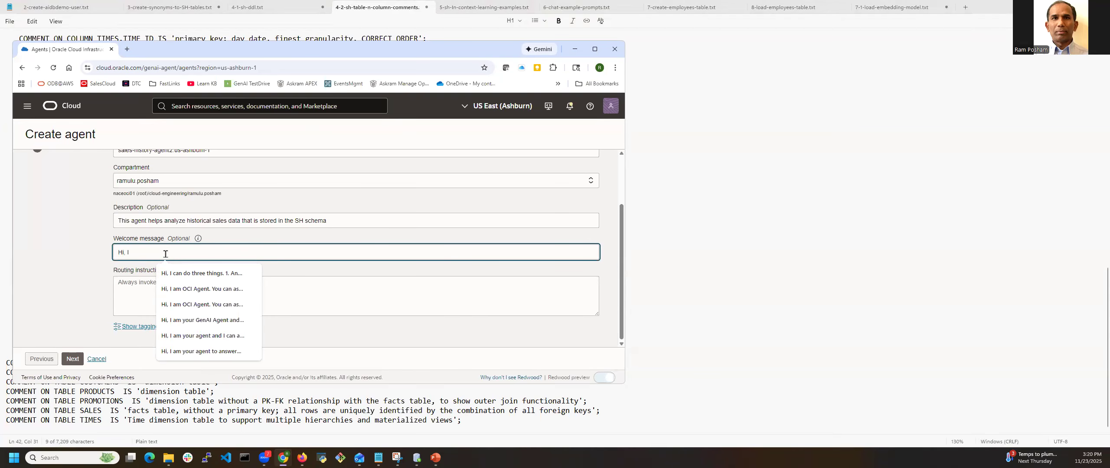
text( can a)
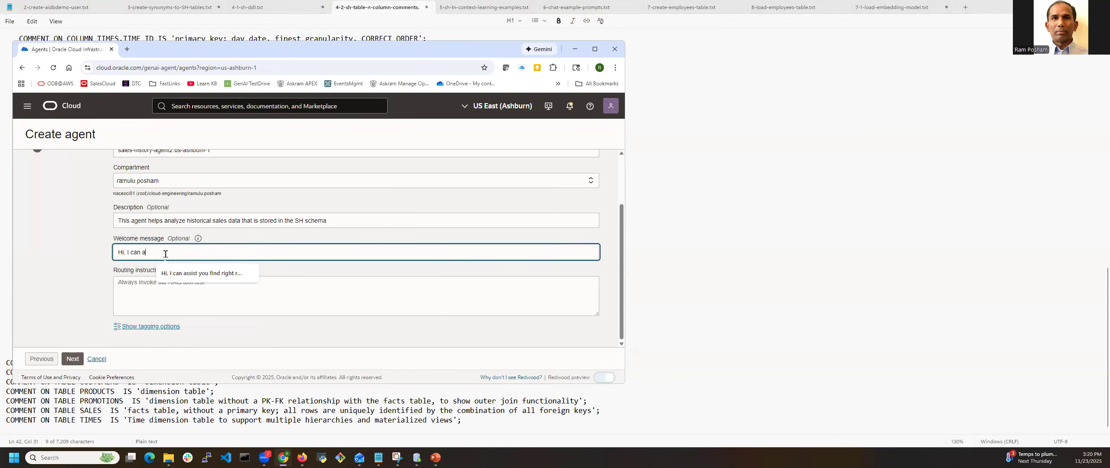
text(ssist )
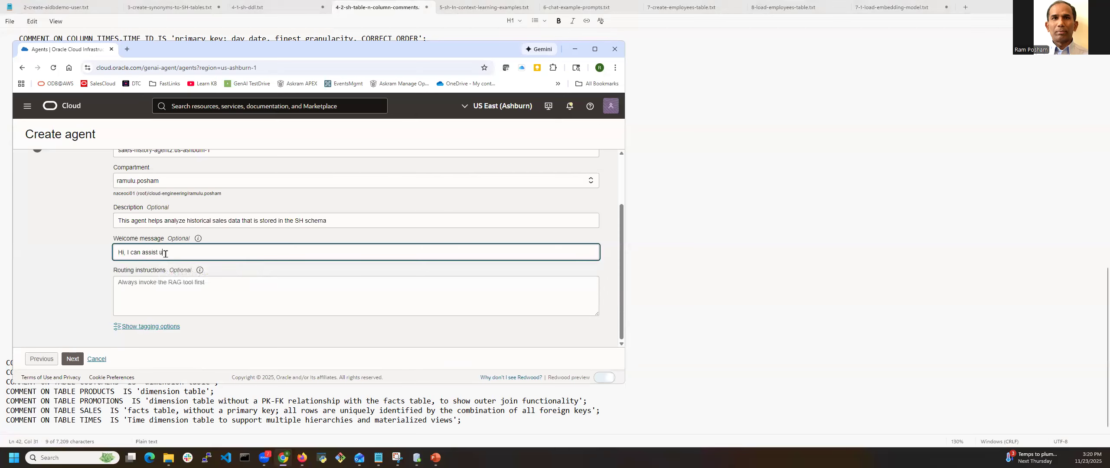
text(you )
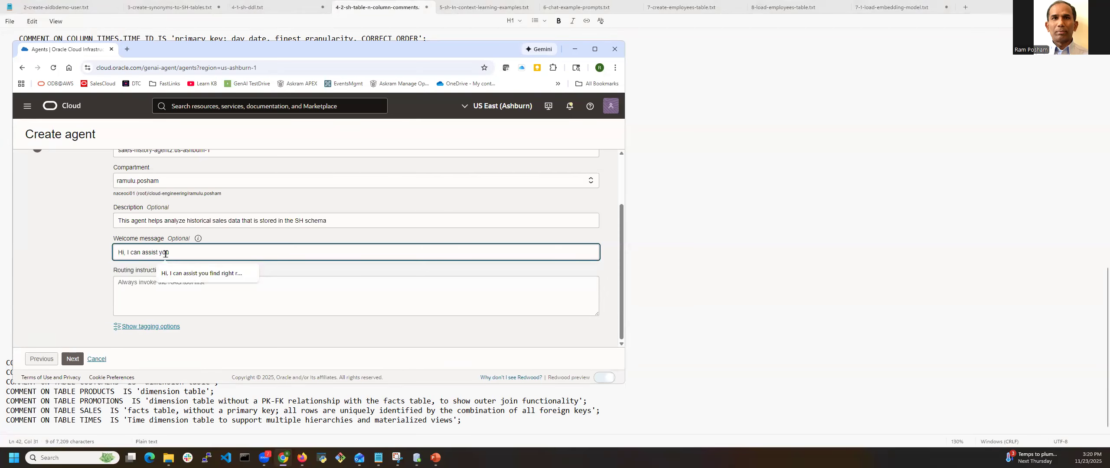
text(ana)
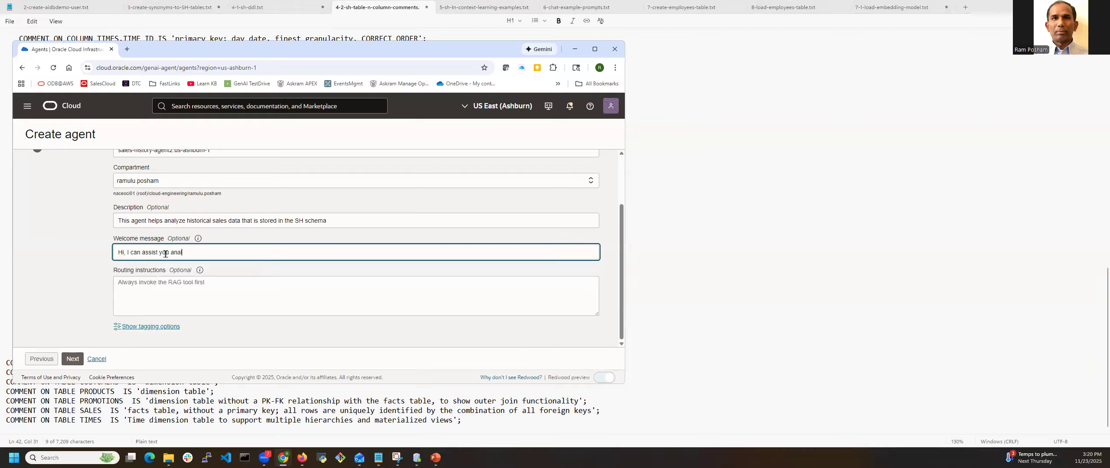
text(lyze sales history using Natural Language)
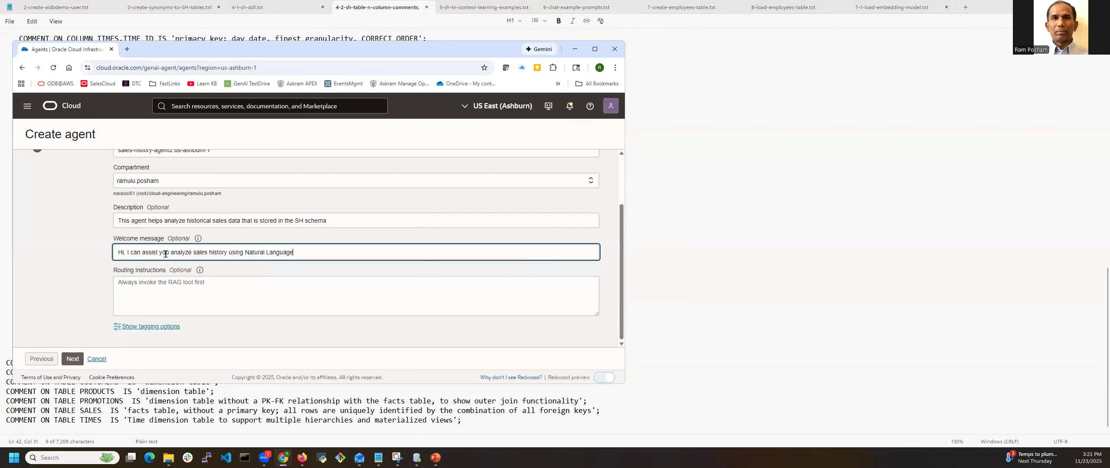
Enter the routing instruction "Use NL2SQL tool" and proceed to the agent's tool setup
click(182, 289)
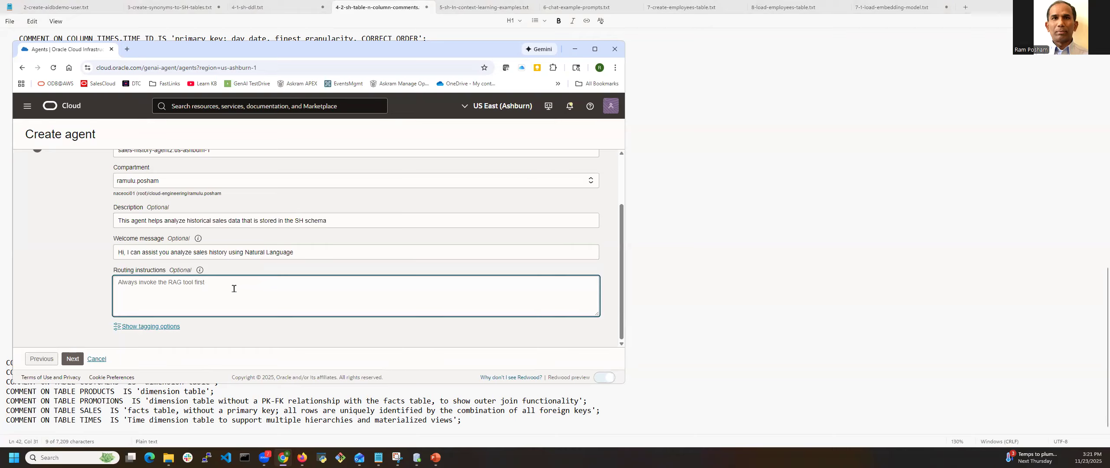
text(Use NL2SQL tool)
click(72, 359)
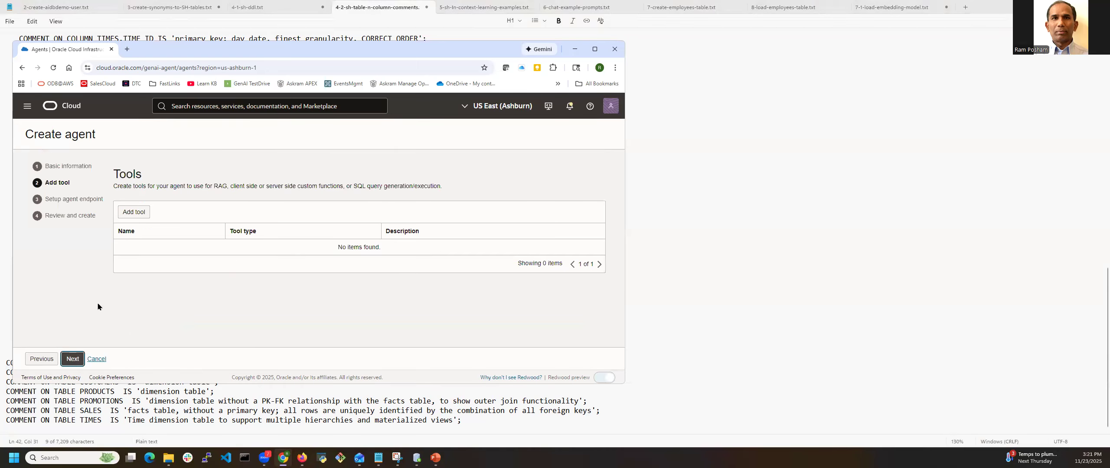
Start adding a SQL tool to the agent and name it aaidemo.aaitp1.us-ashburn-1
click(137, 213)
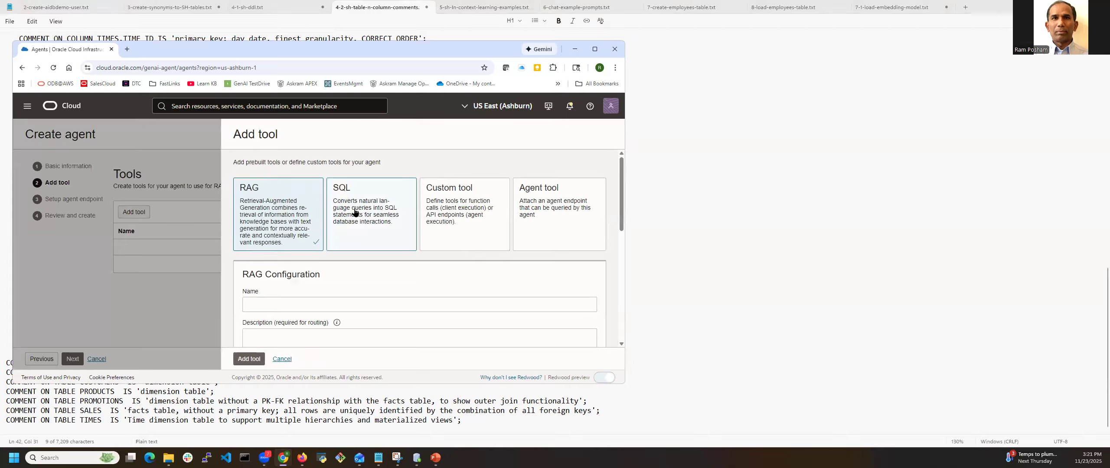
click(354, 212)
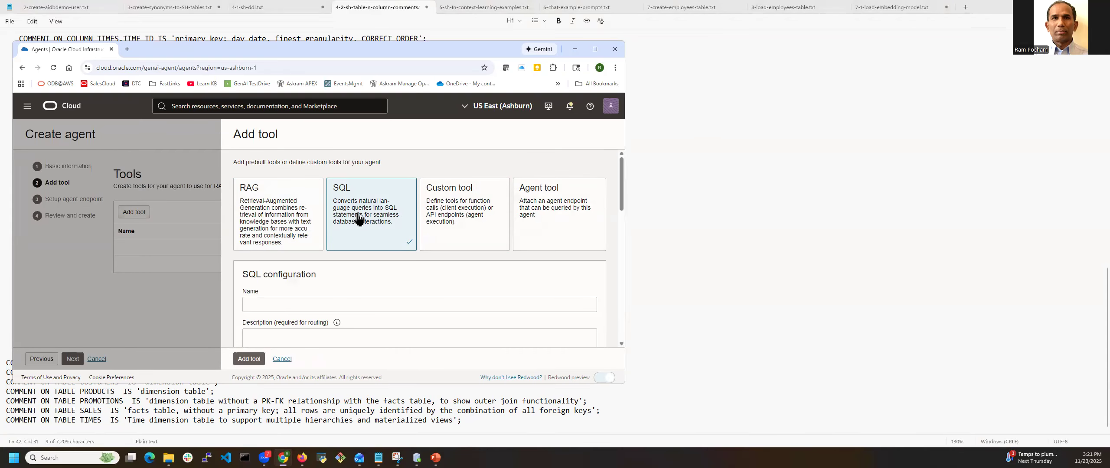
click(273, 311)
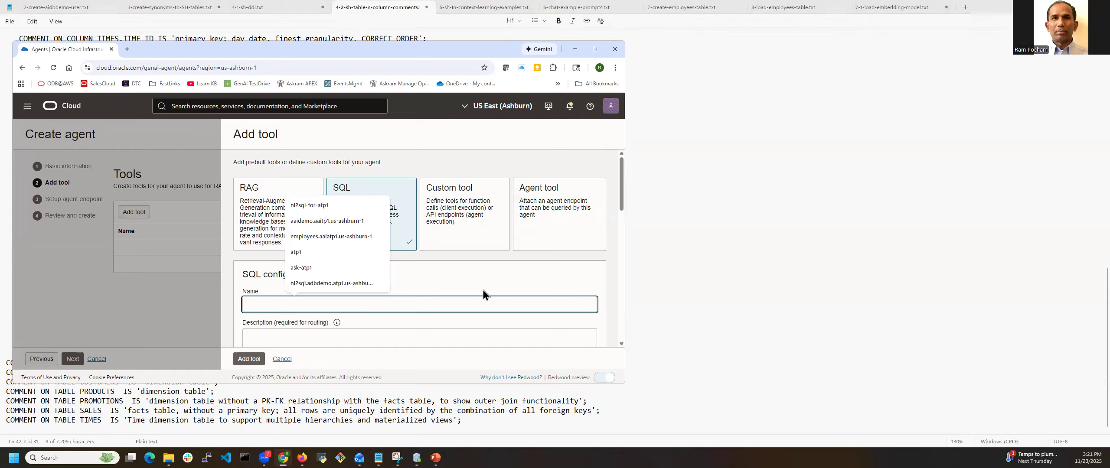
scroll(482, 289, down, 2)
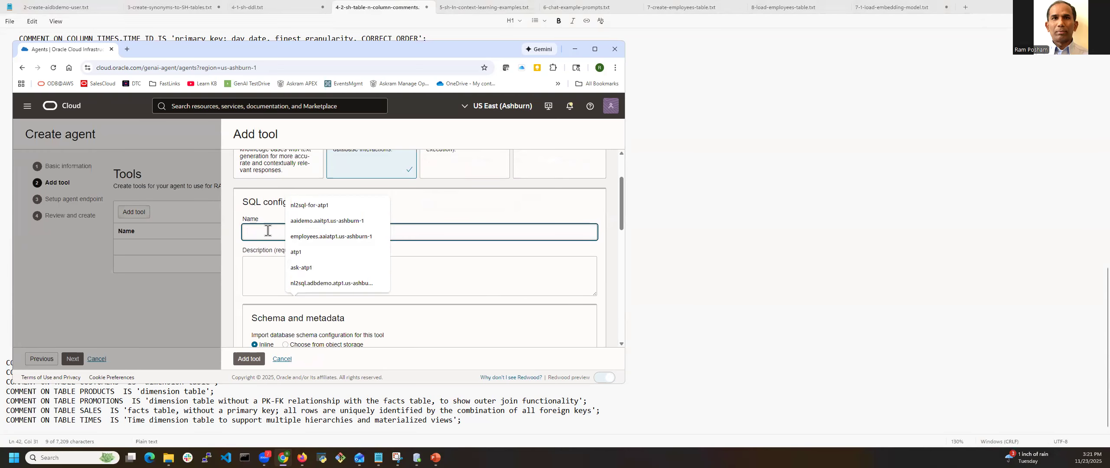
click(321, 221)
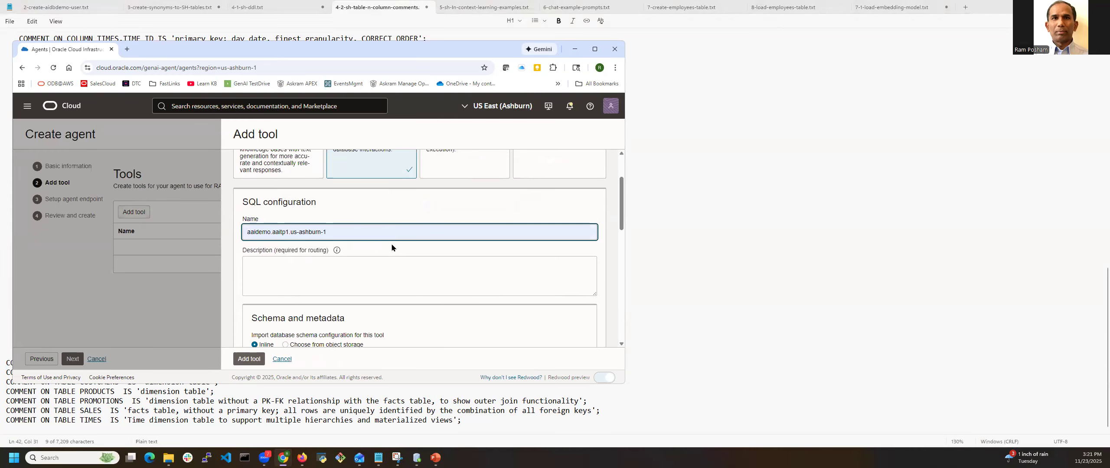
Enter the SQL tool's routing description "Use this tool when queries are asked against sales history"
click(348, 277)
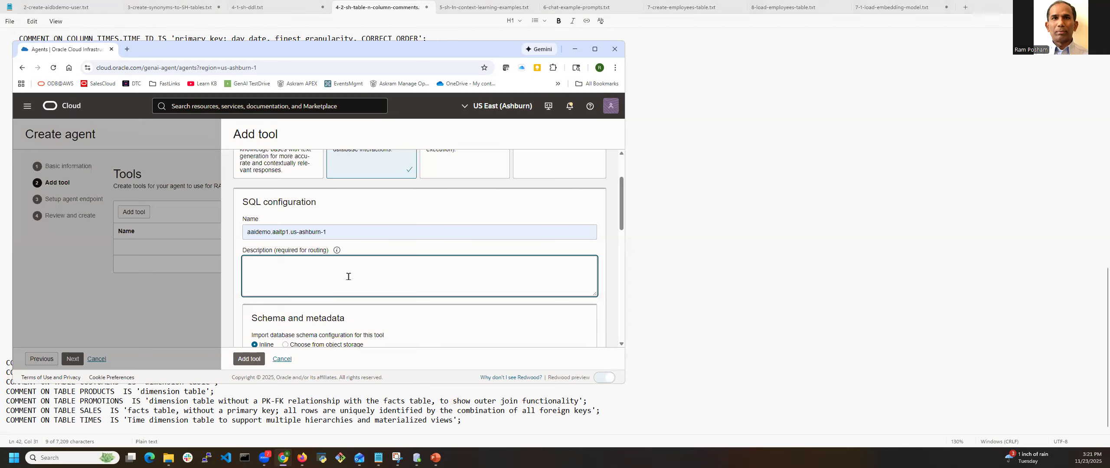
text(Use this tool when queries are asked against sal)
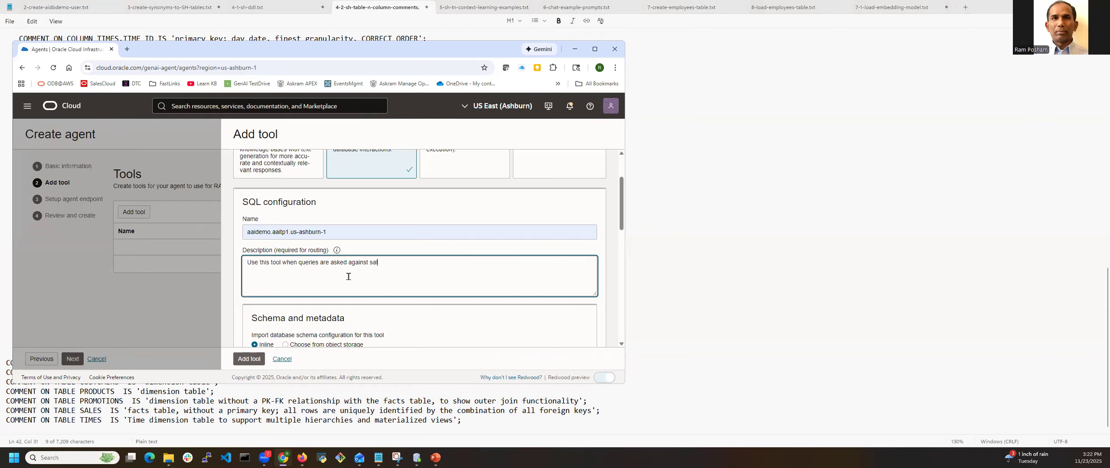
text(es history)
Copy the full DDL from 4-1-sh-ddl.txt into the SQL tool's inline database schema
scroll(328, 283, down, 2)
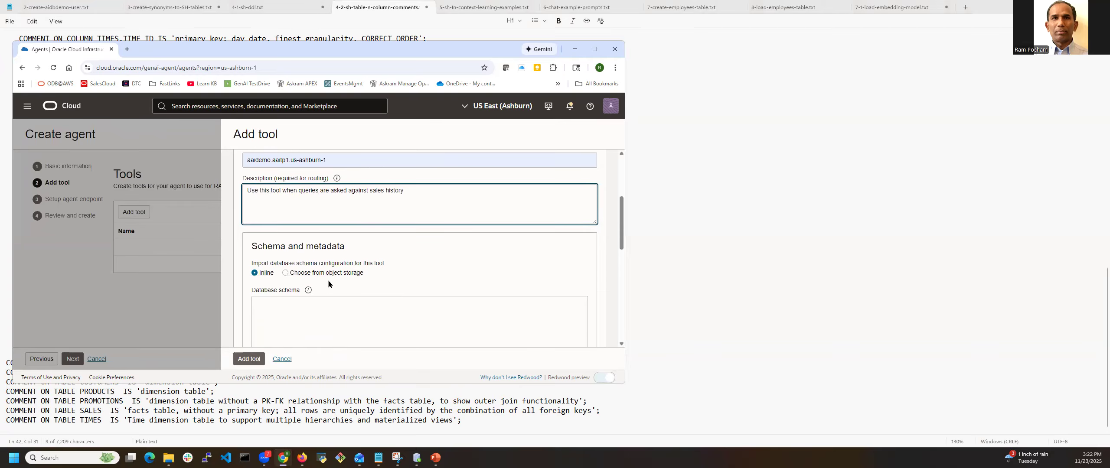
scroll(299, 287, down, 2)
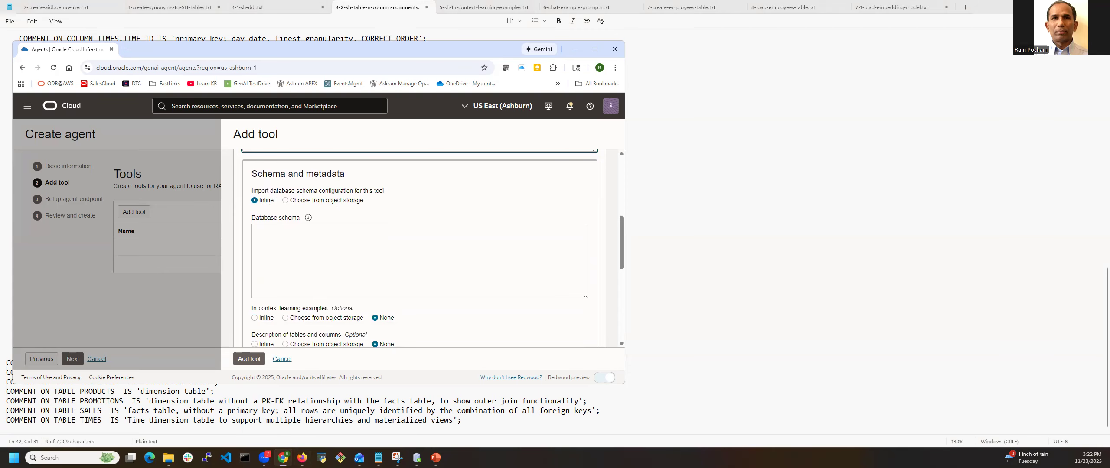
mouse_move(283, 457)
click(286, 405)
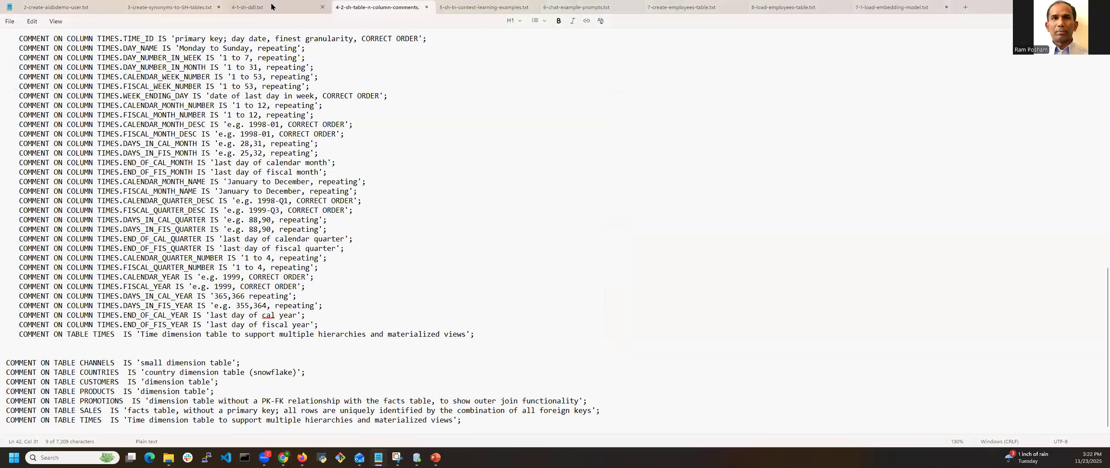
click(256, 7)
click(311, 148)
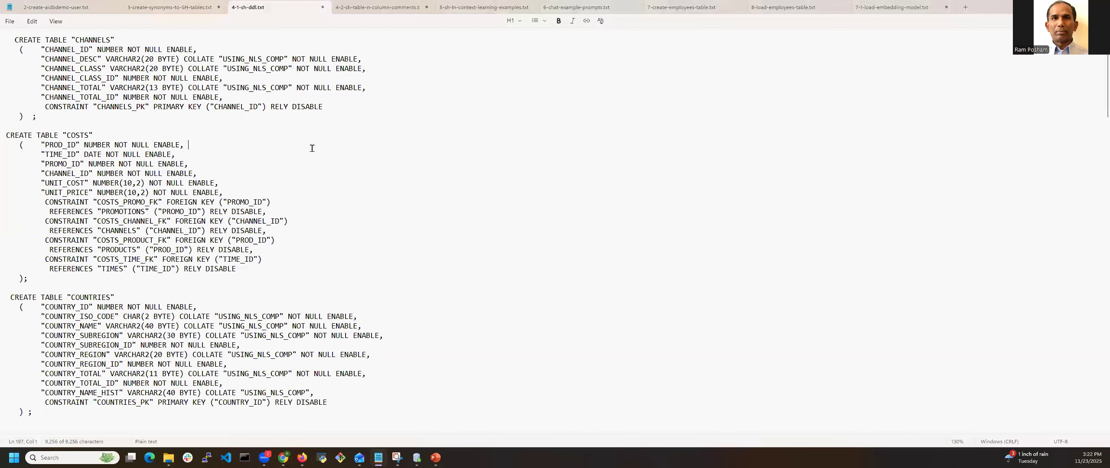
key(ctrl+a)
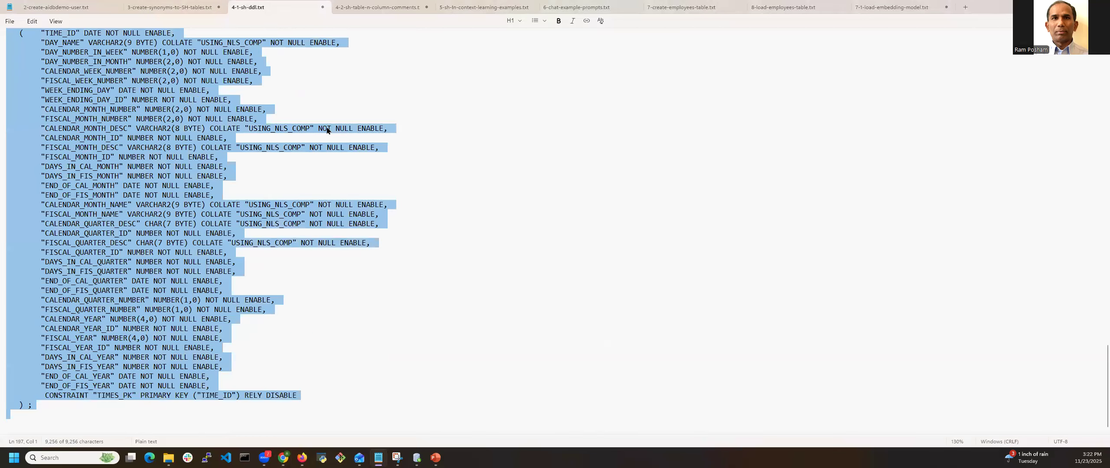
key(alt+Tab)
click(342, 249)
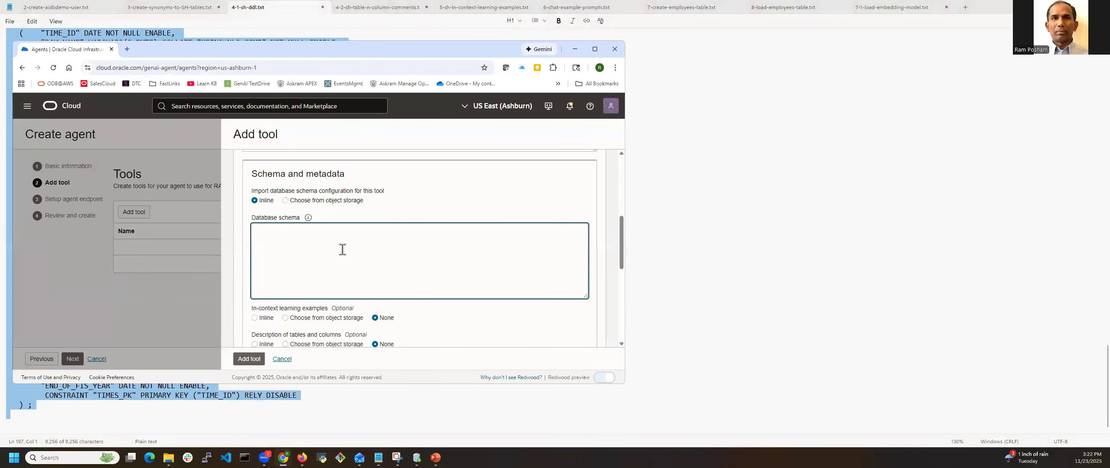
key(ctrl+v)
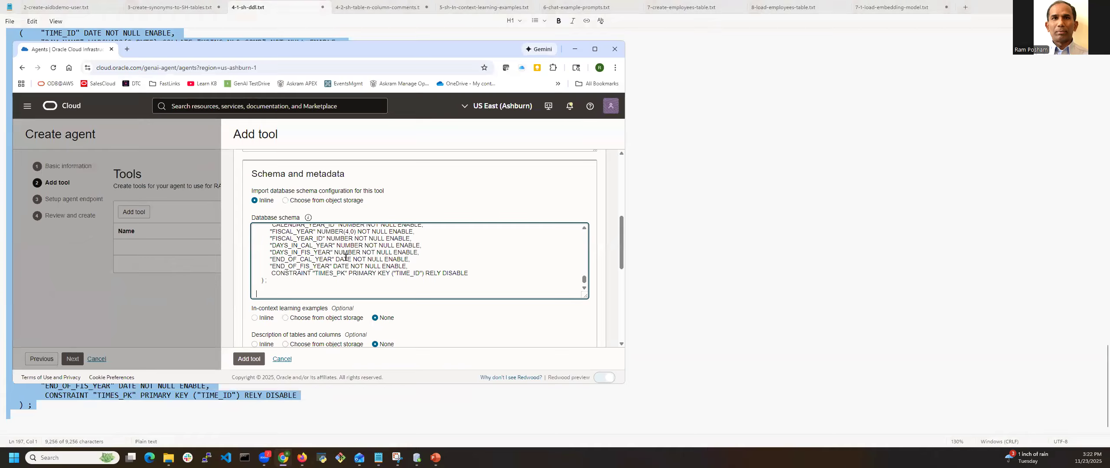
Set in-context learning examples to Inline and paste in both question and SQL pairs from 5-sh-in-context-learning-examples.txt
click(256, 319)
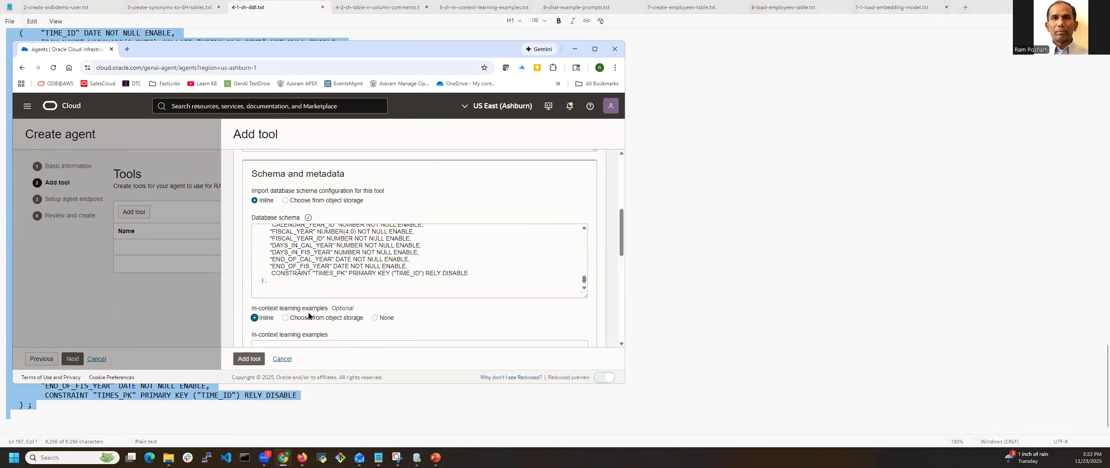
scroll(324, 307, down, 2)
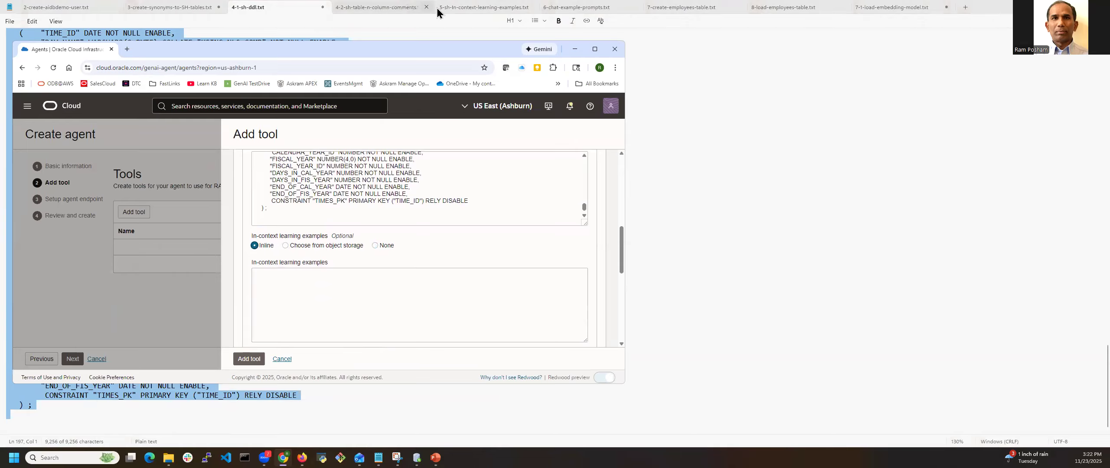
click(479, 11)
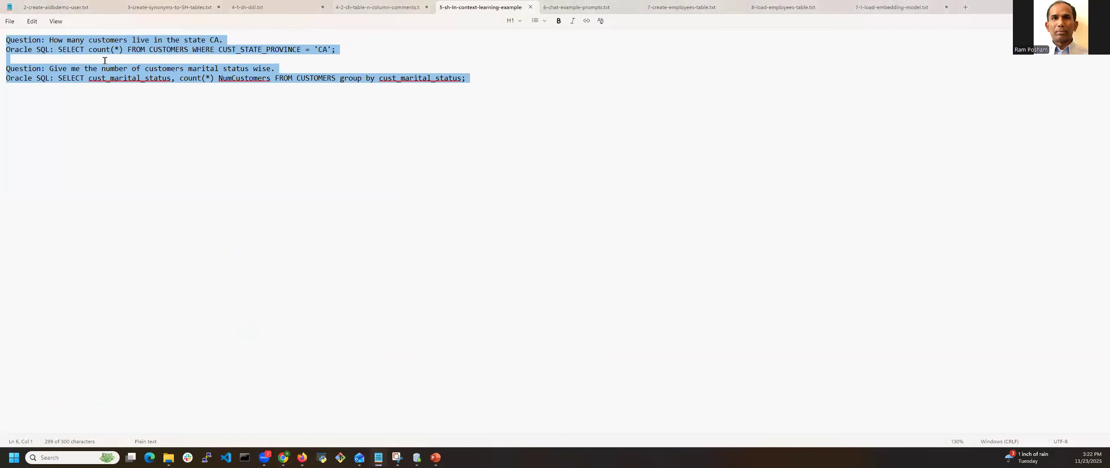
click(384, 65)
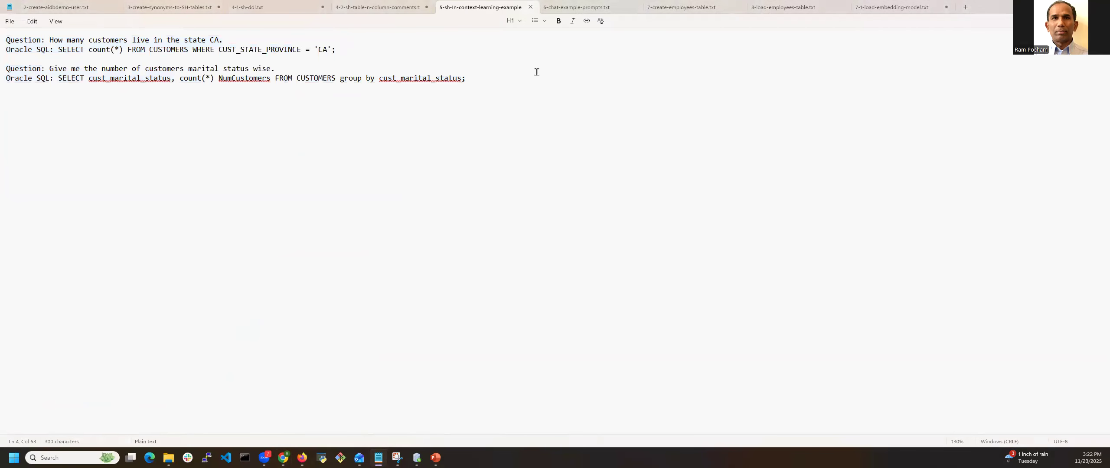
drag(7, 40, 514, 89)
key(ctrl+c)
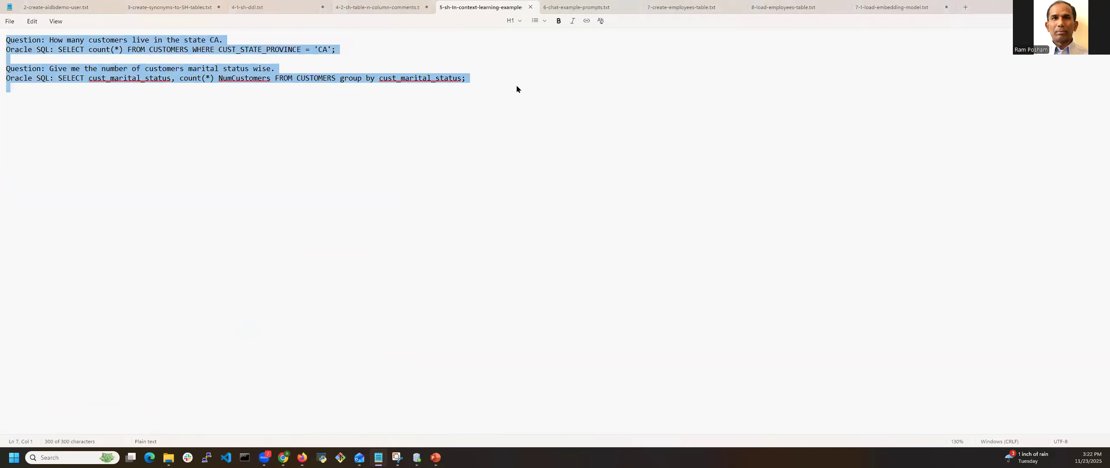
key(alt+Tab)
click(373, 308)
key(ctrl+v)
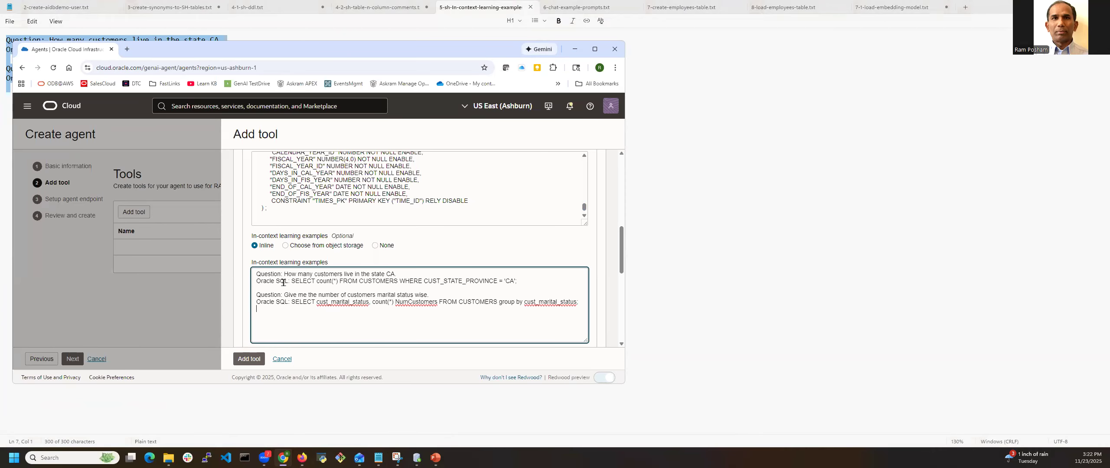
Set the description of tables and columns to Inline and paste in all comments from the 4-2-sh-table-n-column-comments file
scroll(336, 295, down, 3)
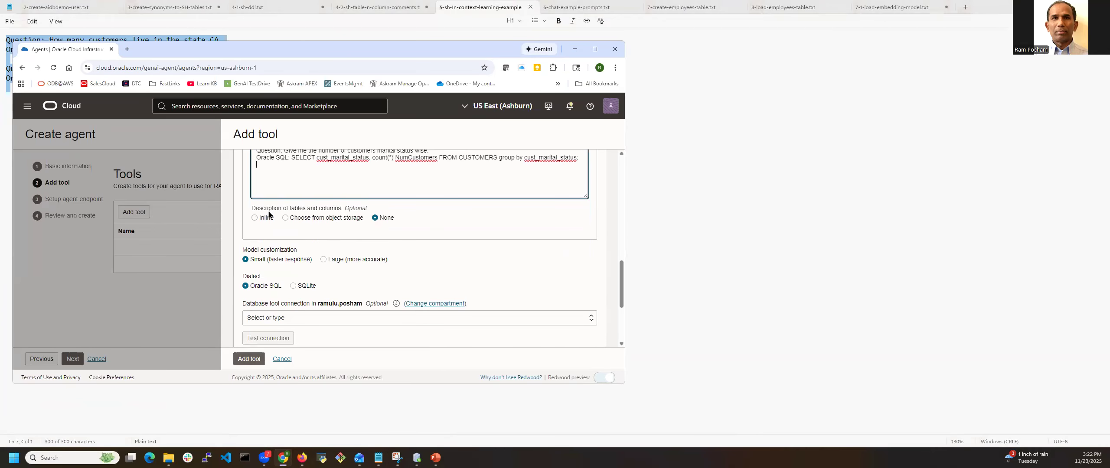
click(254, 218)
click(360, 7)
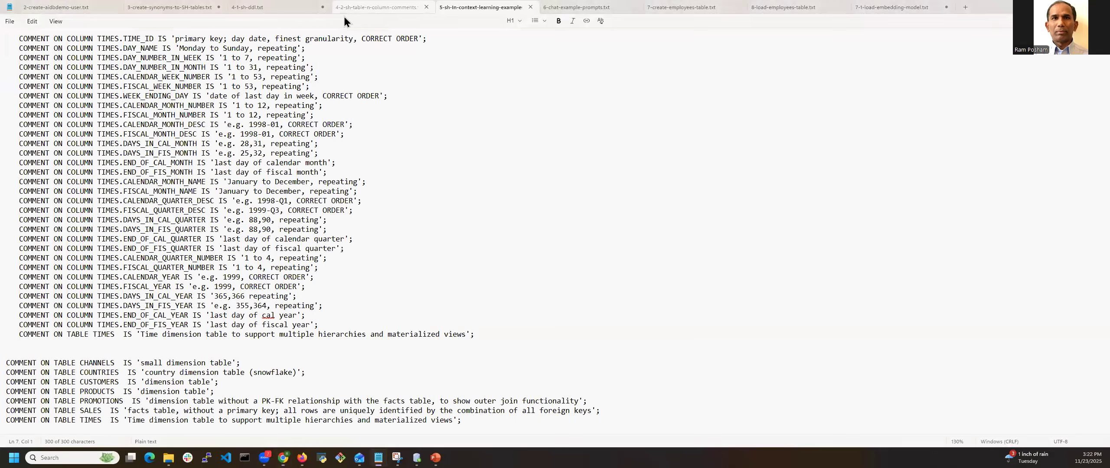
click(342, 110)
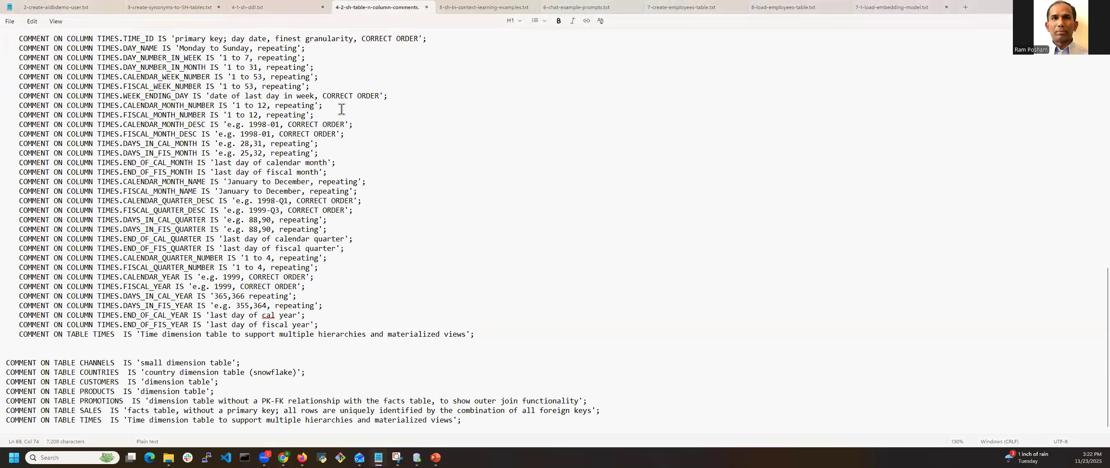
key(ctrl+a)
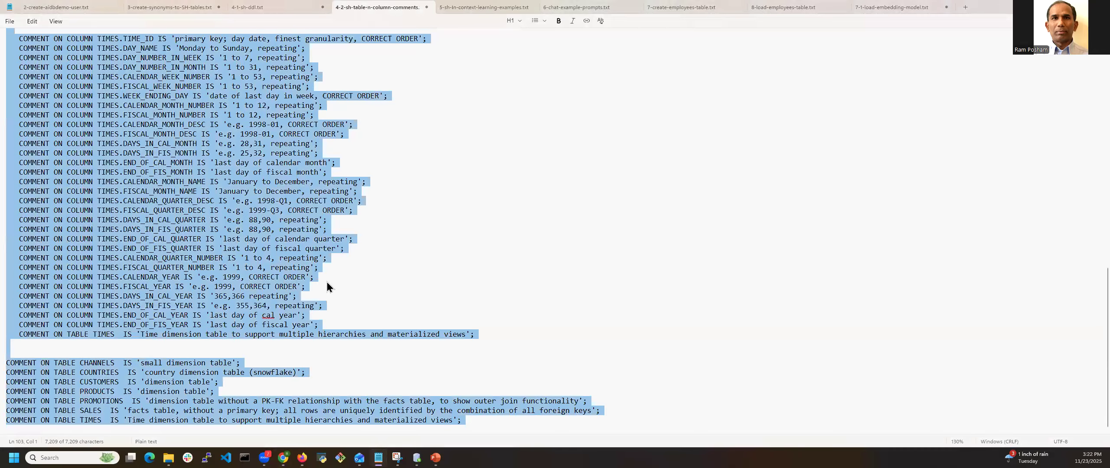
key(alt+Tab)
key(ctrl+v)
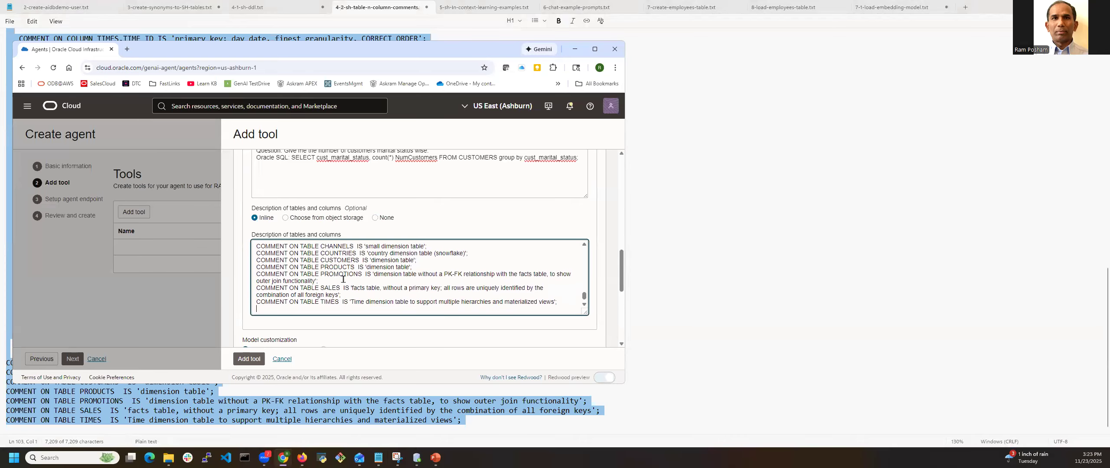
Choose the database tool connection aidbdemo.aaitp1.us-ashburn-1 for the SQL tool and test the connection
scroll(290, 196, down, 3)
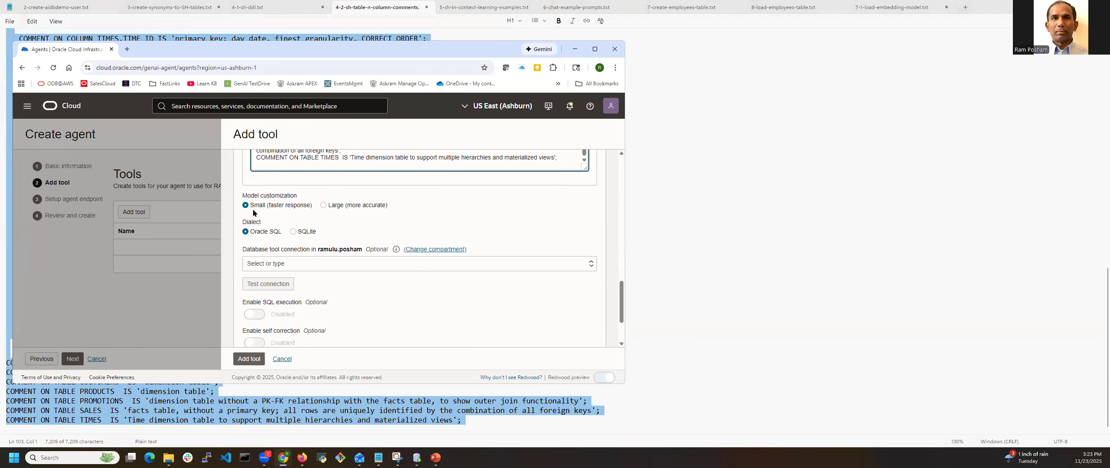
scroll(278, 254, down, 3)
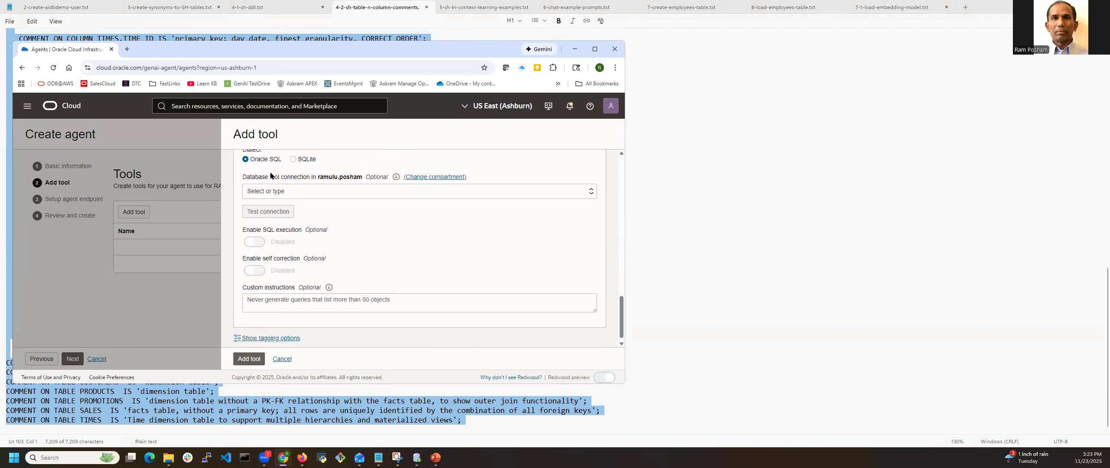
scroll(270, 183, up, 3)
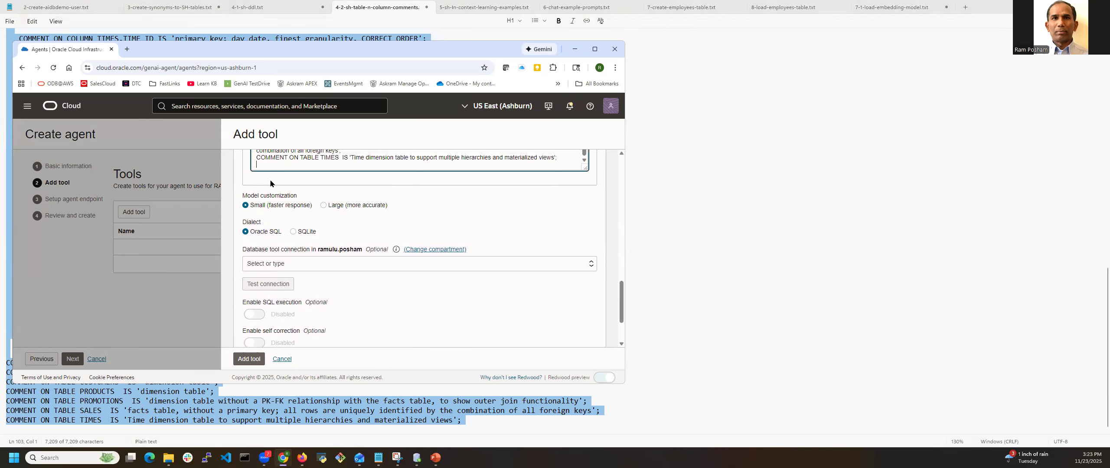
click(282, 267)
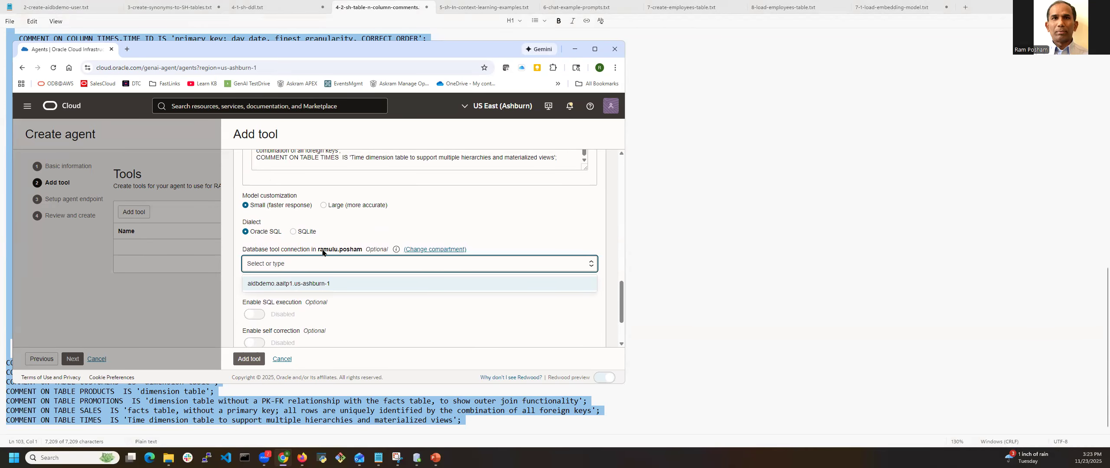
click(275, 285)
click(273, 286)
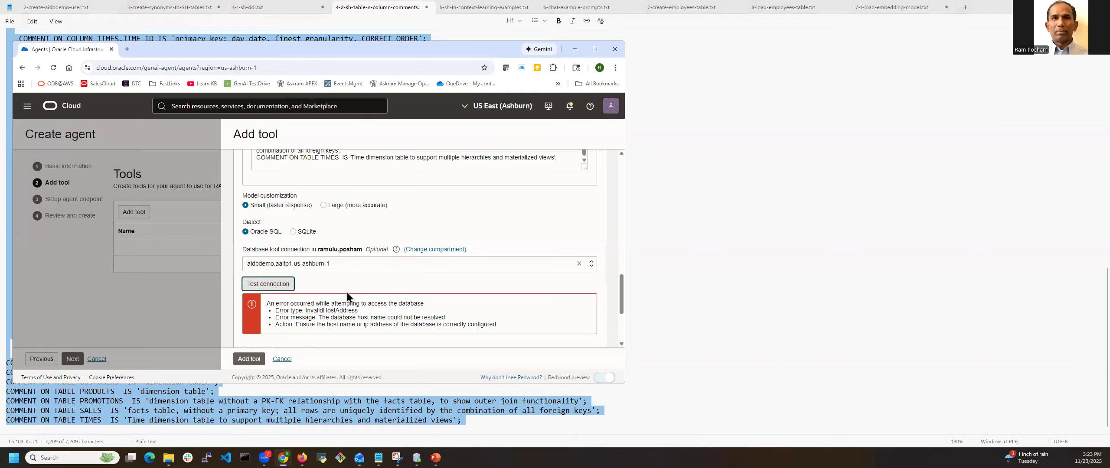
Enable SQL execution and self correction, and add the configured SQL tool to the agent
scroll(356, 319, down, 2)
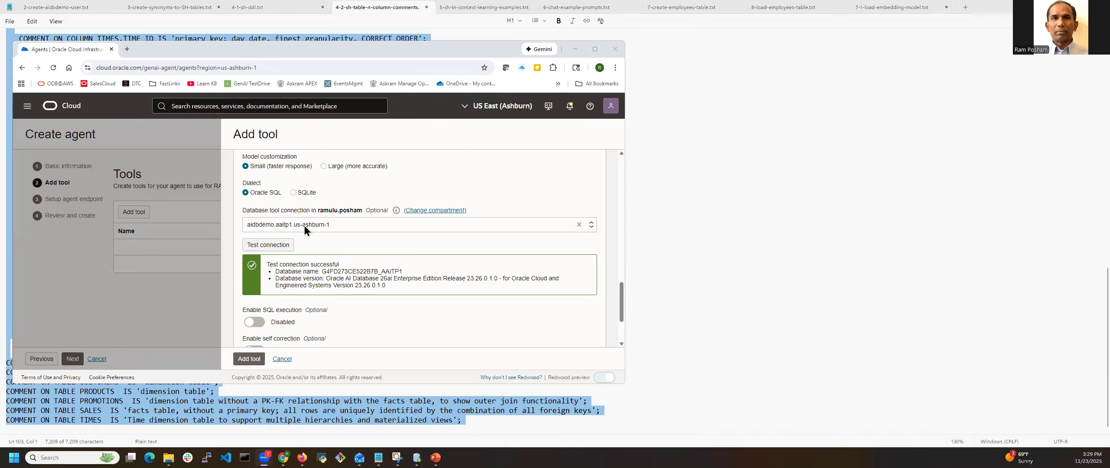
scroll(304, 260, down, 2)
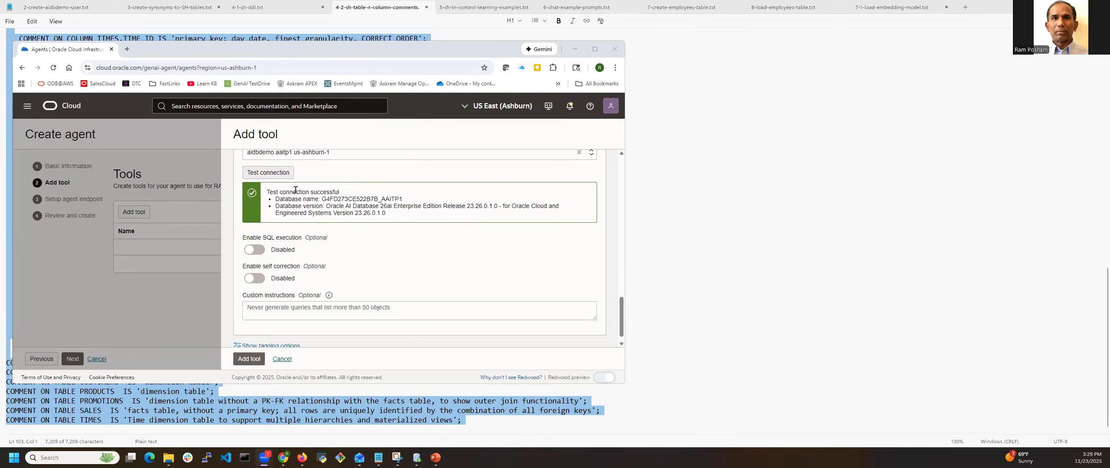
click(262, 251)
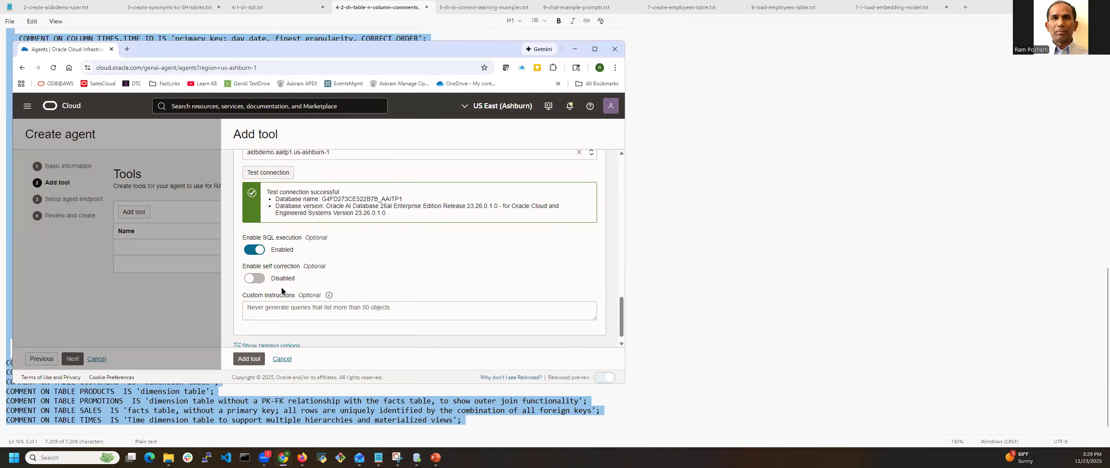
click(257, 280)
scroll(287, 309, down, 1)
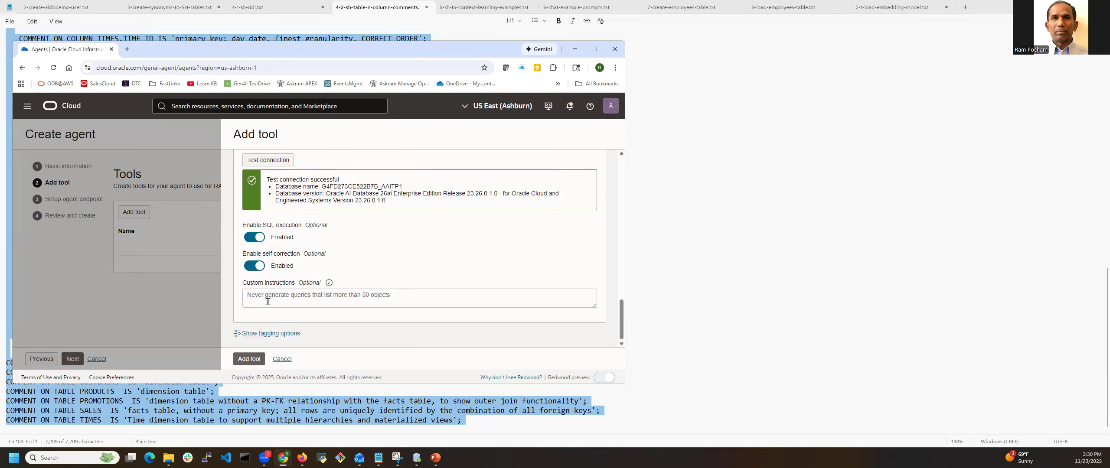
click(254, 360)
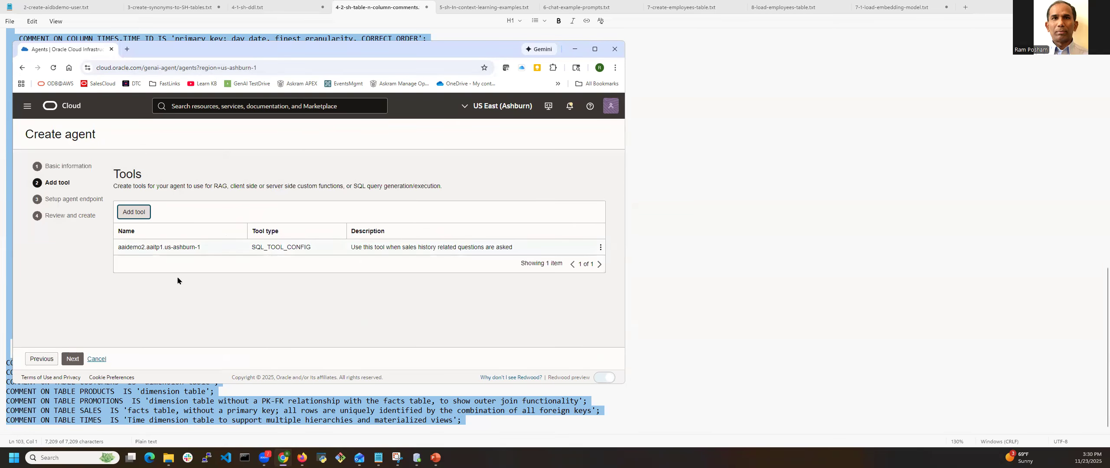
Keep automatic endpoint creation enabled, leave human in the loop and all guardrails disabled, and continue to the review of the agent
click(73, 359)
scroll(283, 312, down, 3)
scroll(282, 312, up, 3)
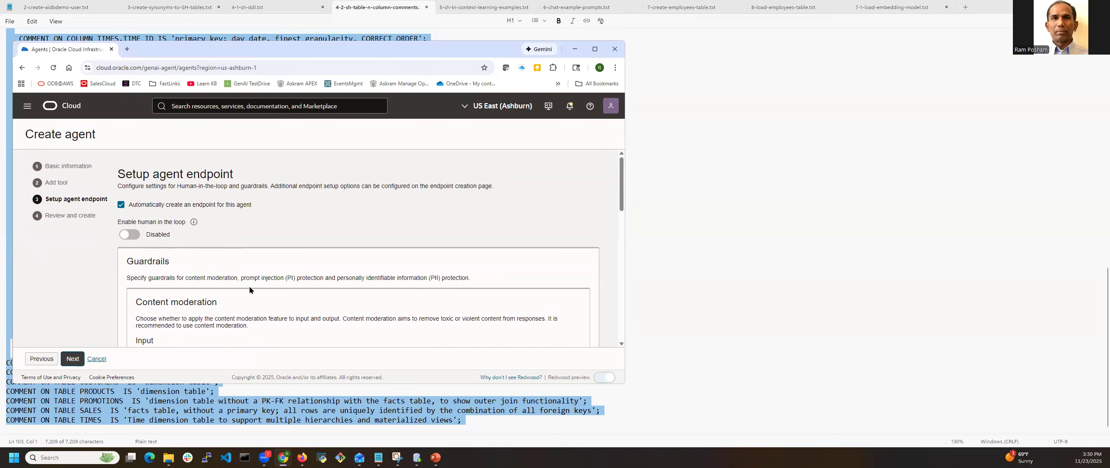
scroll(169, 233, down, 2)
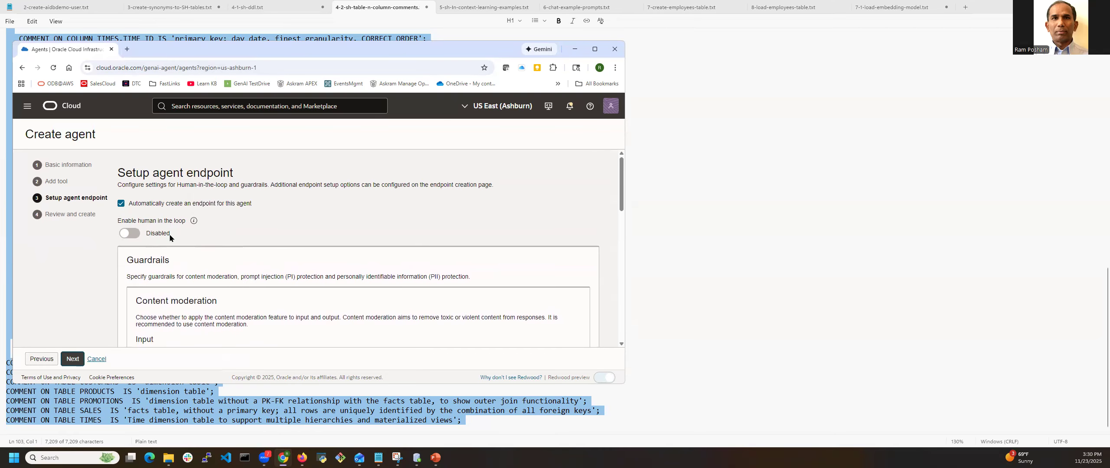
scroll(188, 246, down, 2)
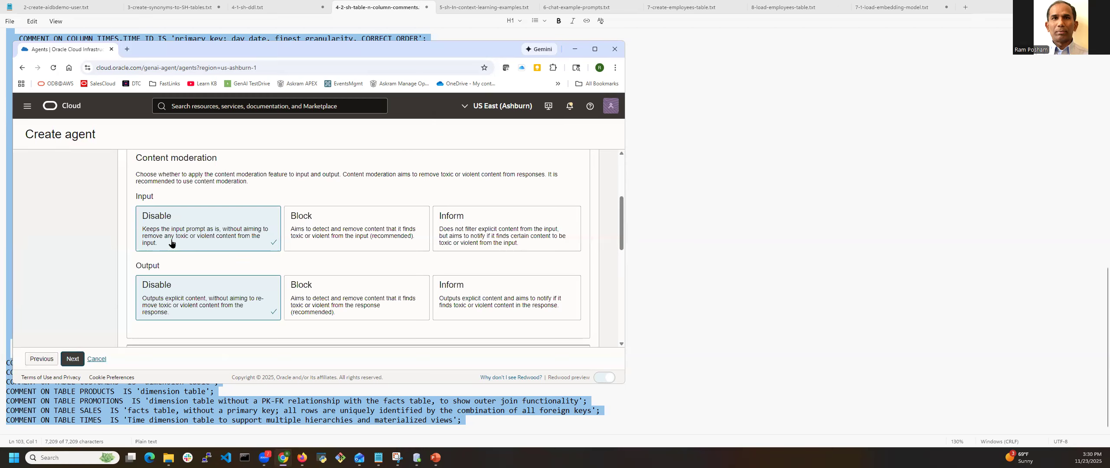
scroll(188, 239, down, 2)
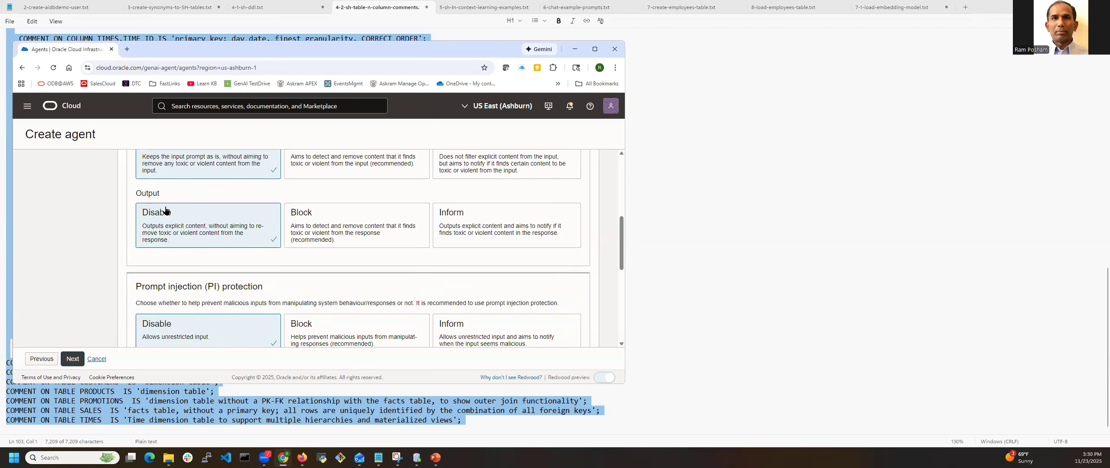
scroll(165, 247, down, 2)
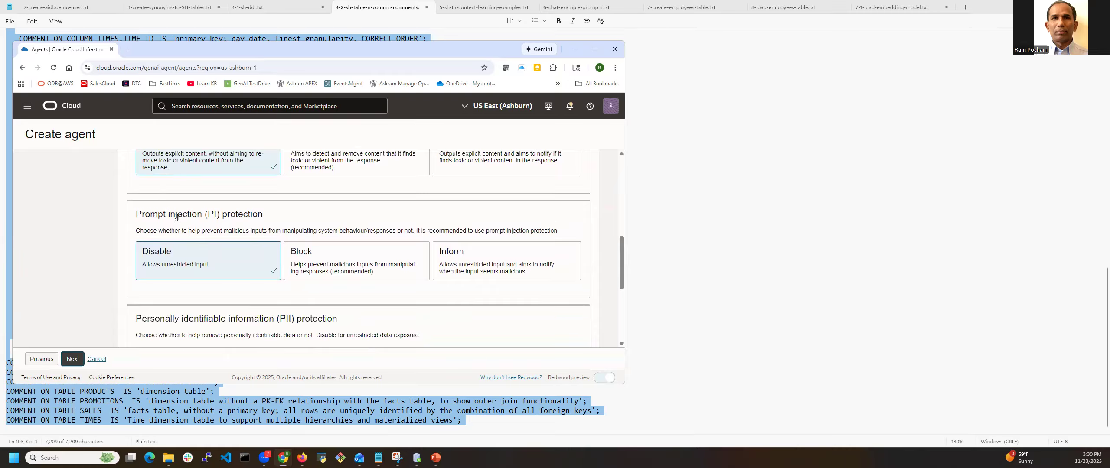
scroll(201, 269, down, 4)
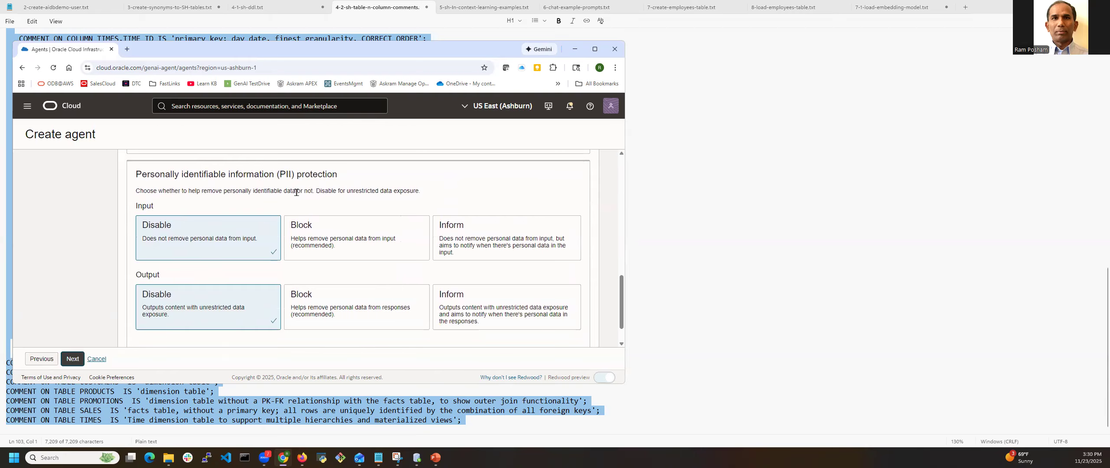
scroll(173, 256, down, 1)
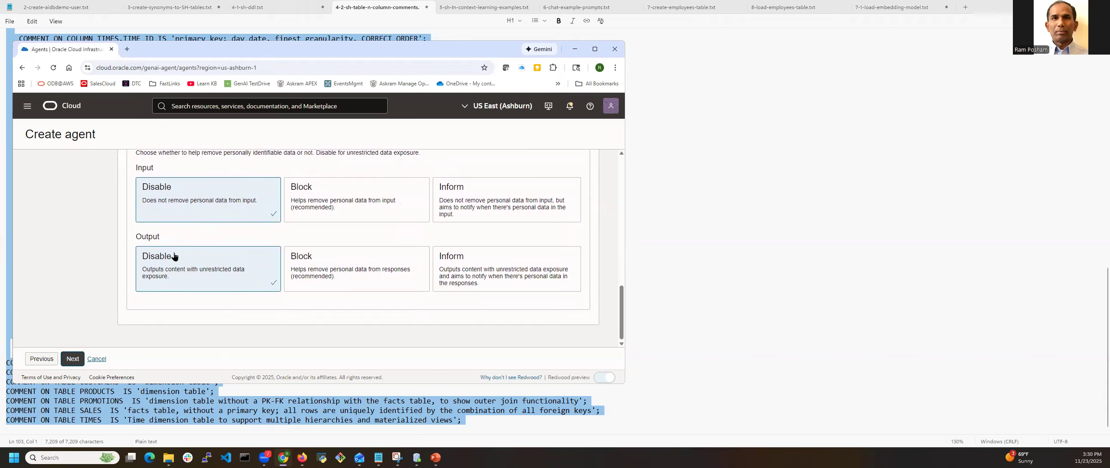
click(72, 359)
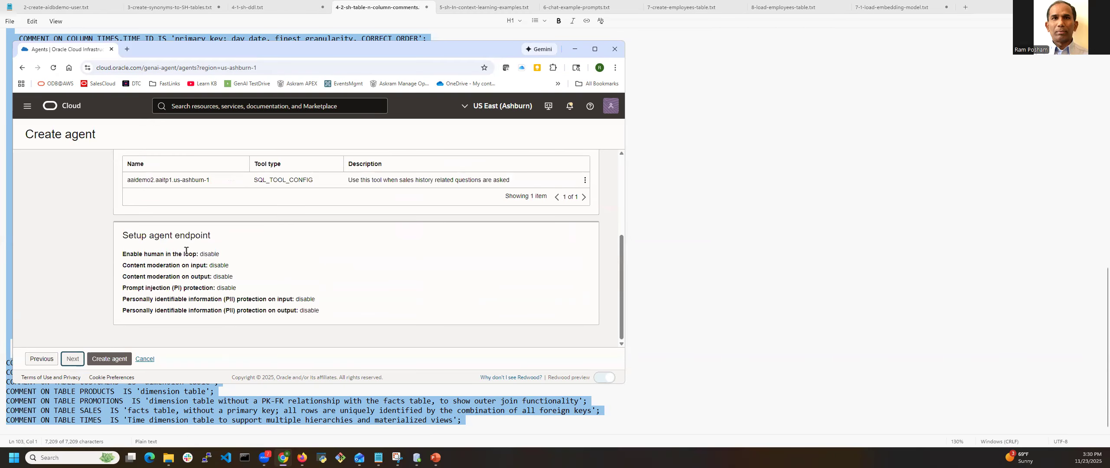
Create the agent and accept the Llama 3 License Agreement and Acceptable Use Policy
click(115, 359)
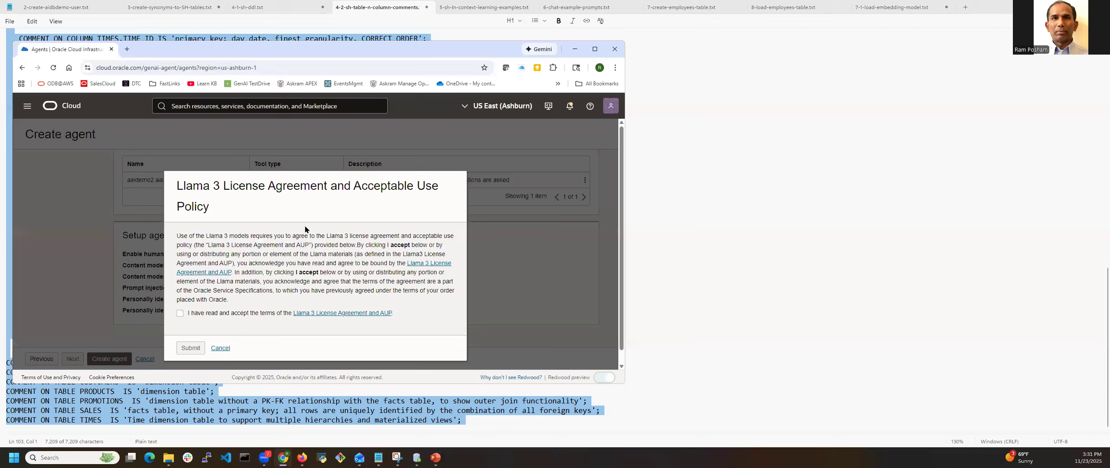
click(180, 313)
click(191, 349)
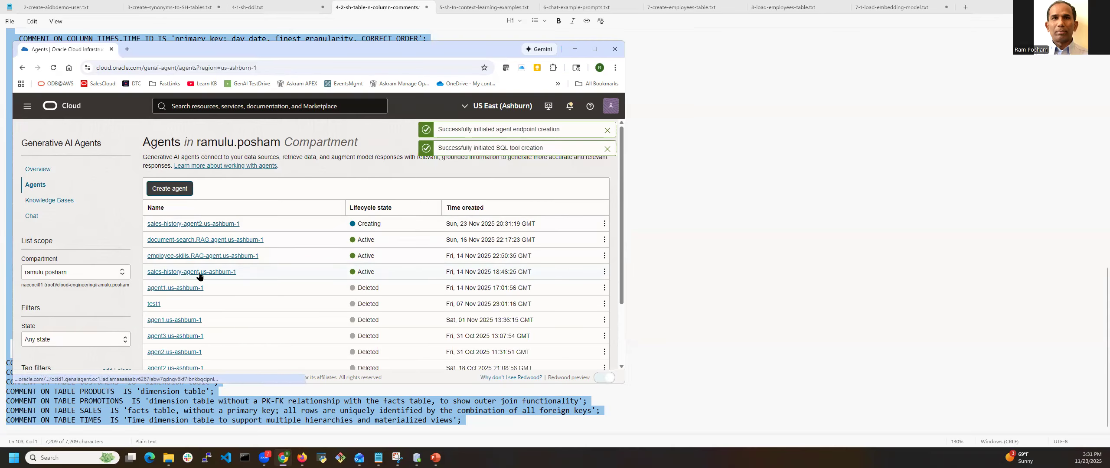
Examine the endpoints and tools of the existing sales-history-agent.us-ashburn-1 agent and return to the agent list
click(199, 272)
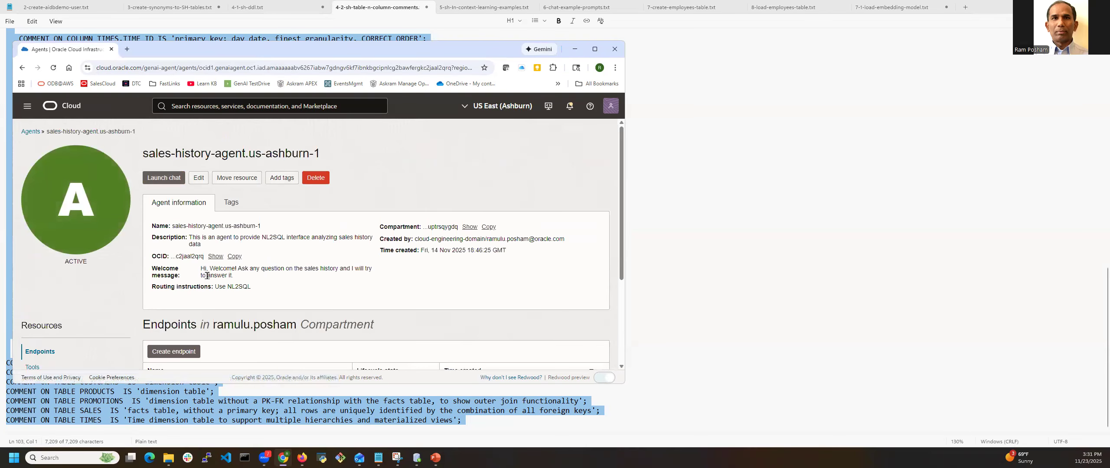
scroll(165, 204, down, 4)
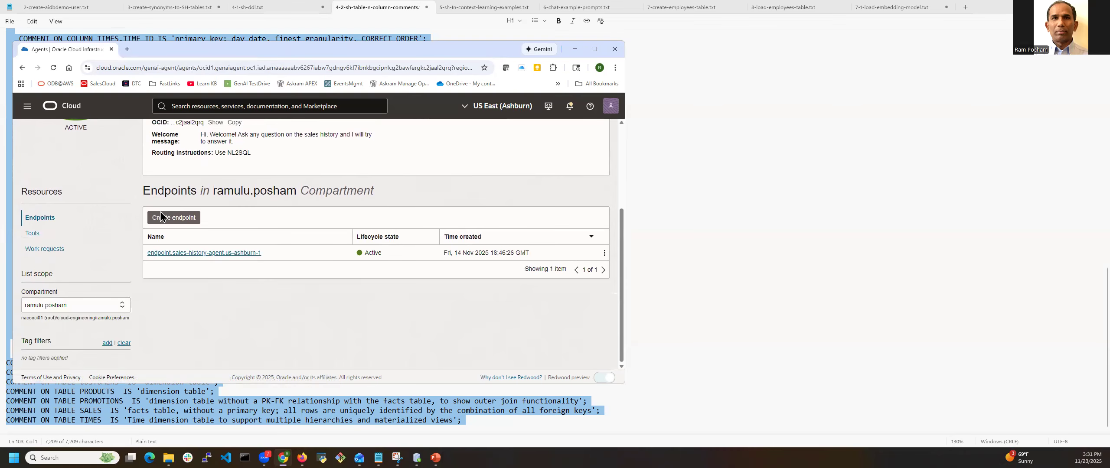
scroll(28, 298, up, 3)
click(31, 306)
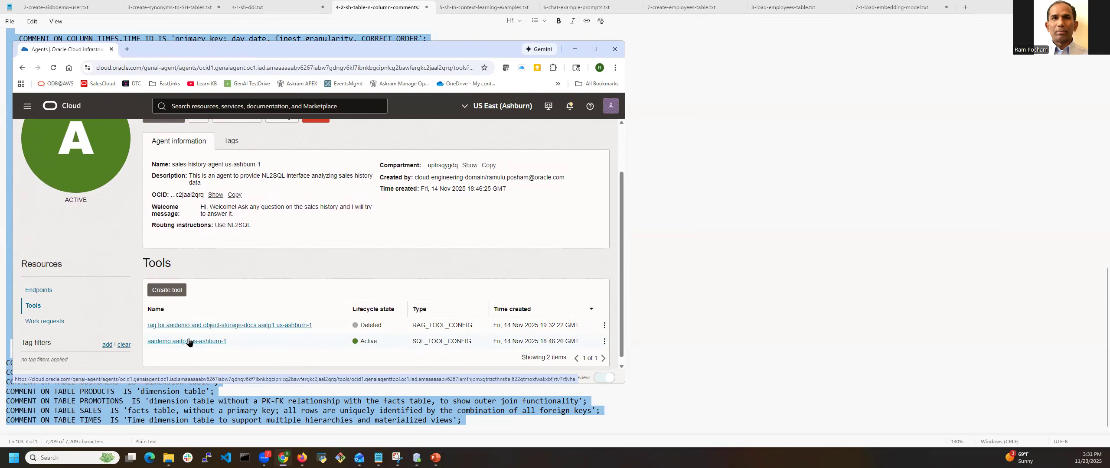
scroll(186, 342, up, 2)
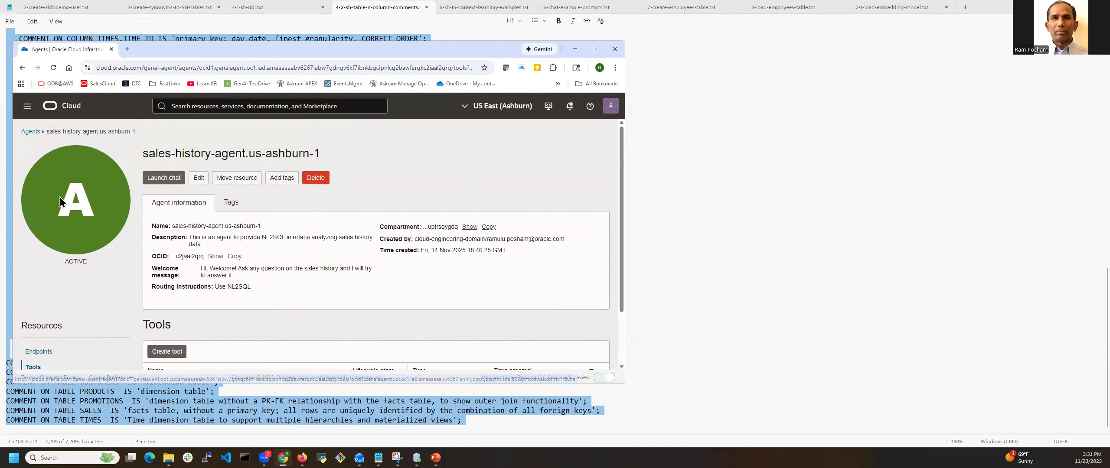
click(31, 132)
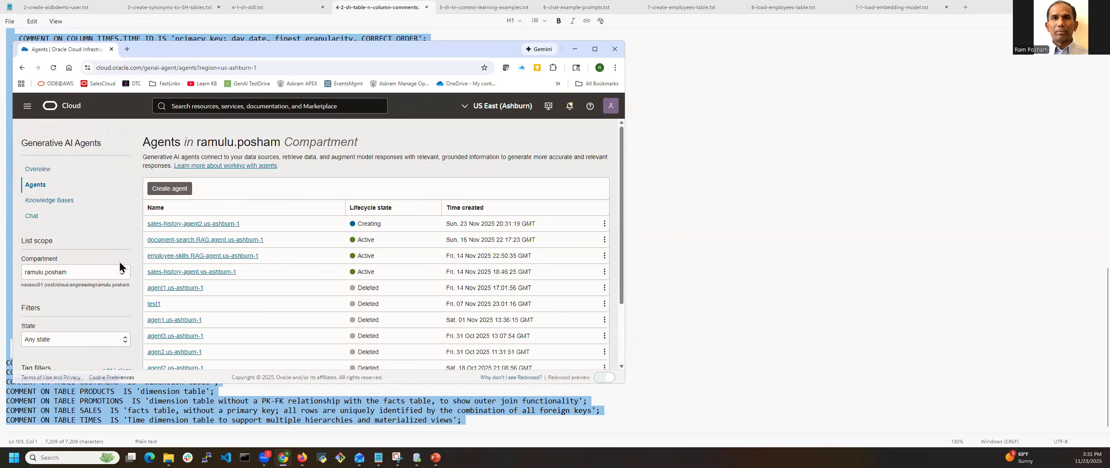
Open the existing sales-history-agent.us-ashburn-1 agent, check its endpoint, and launch a chat with it
click(179, 275)
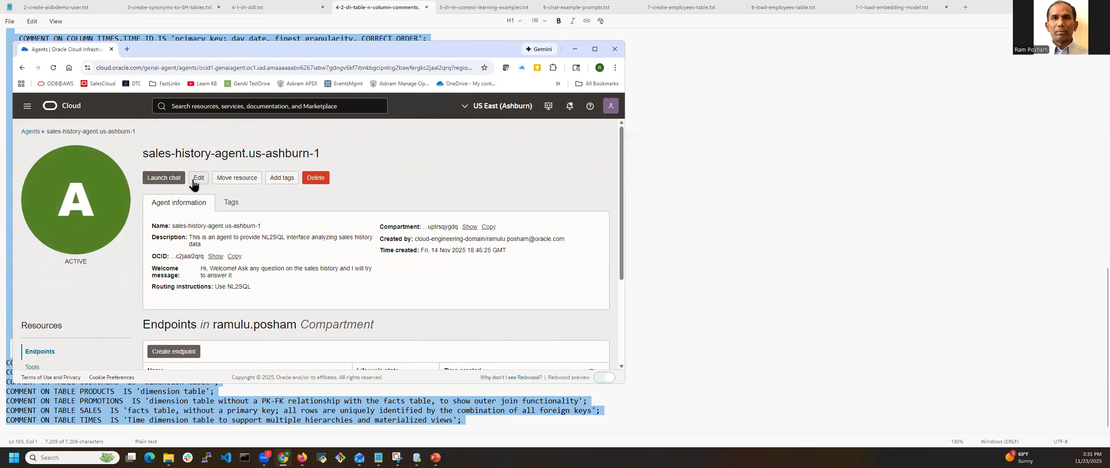
scroll(85, 291, down, 3)
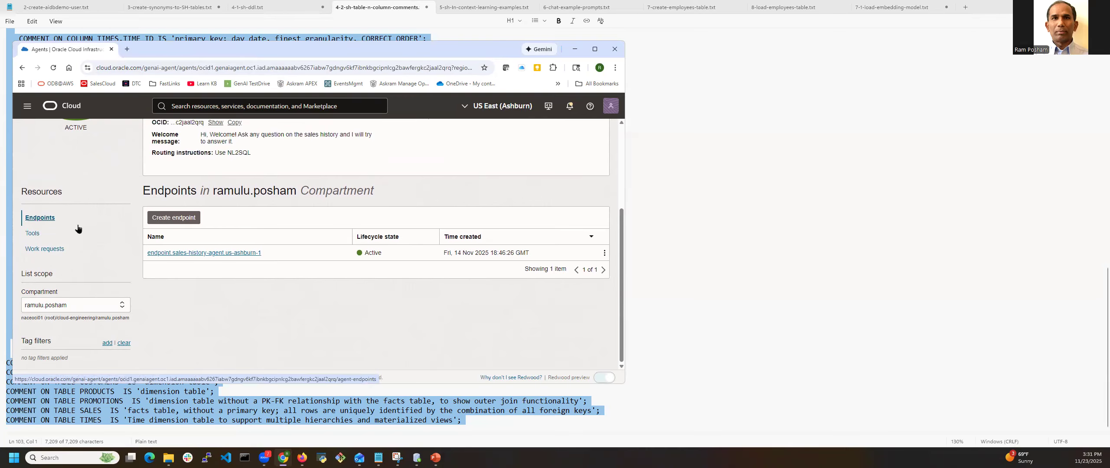
scroll(79, 228, up, 3)
scroll(193, 355, down, 3)
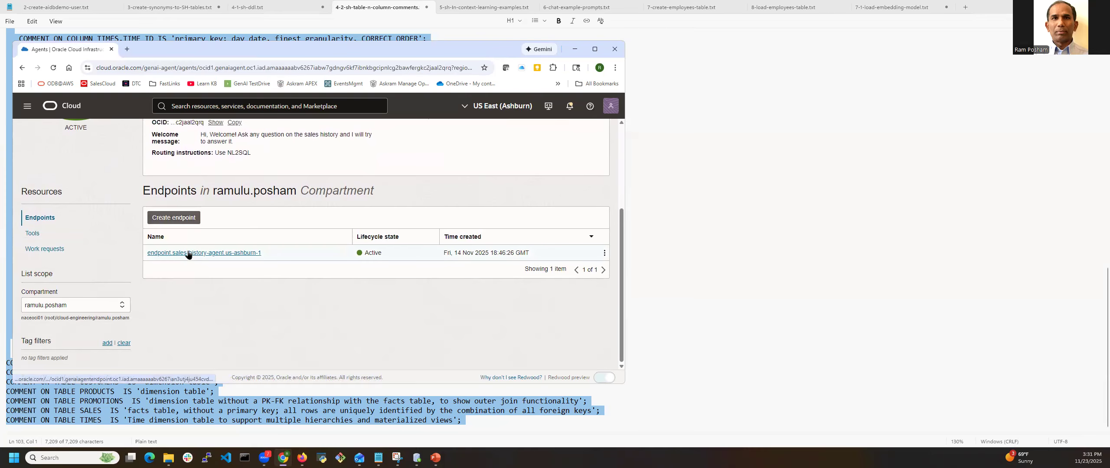
scroll(188, 256, up, 3)
click(168, 180)
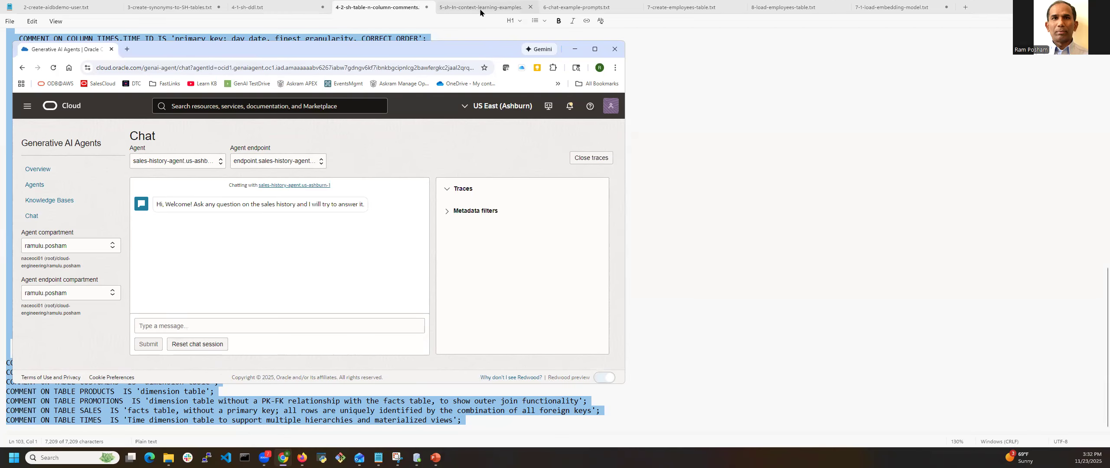
Copy "How many customers are there in the customers table?" from 6-chat-example-prompts.txt and submit it to the agent chat
click(578, 8)
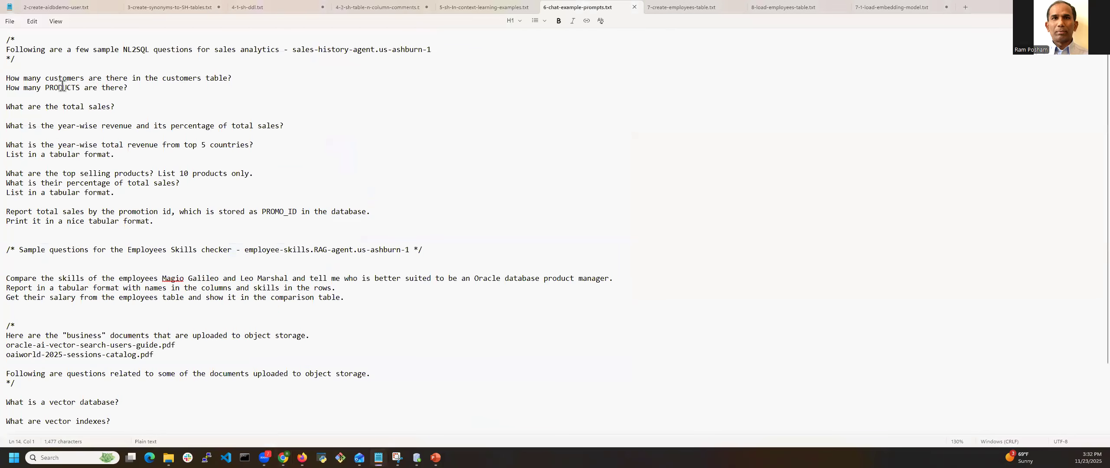
triple_click(10, 80)
drag(13, 77, 238, 74)
key(ctrl+c)
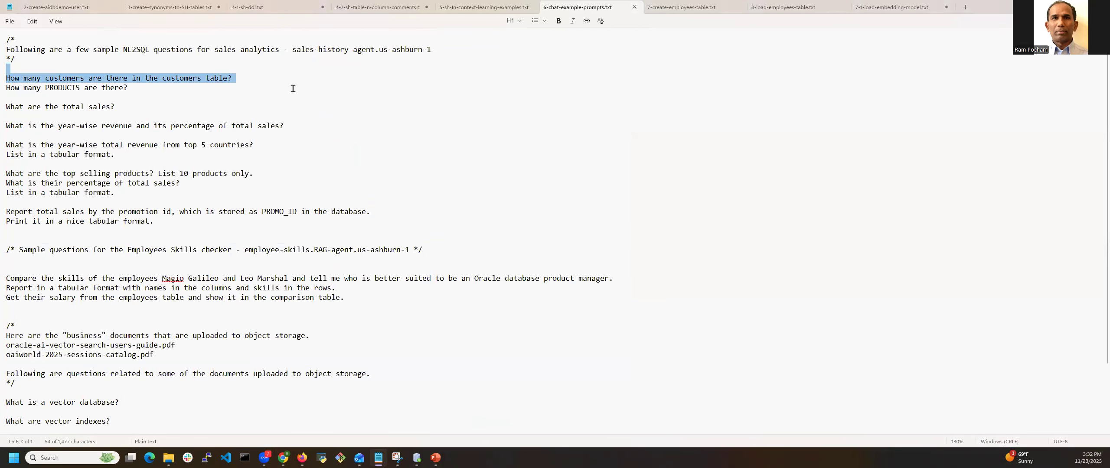
key(alt+Tab)
click(196, 326)
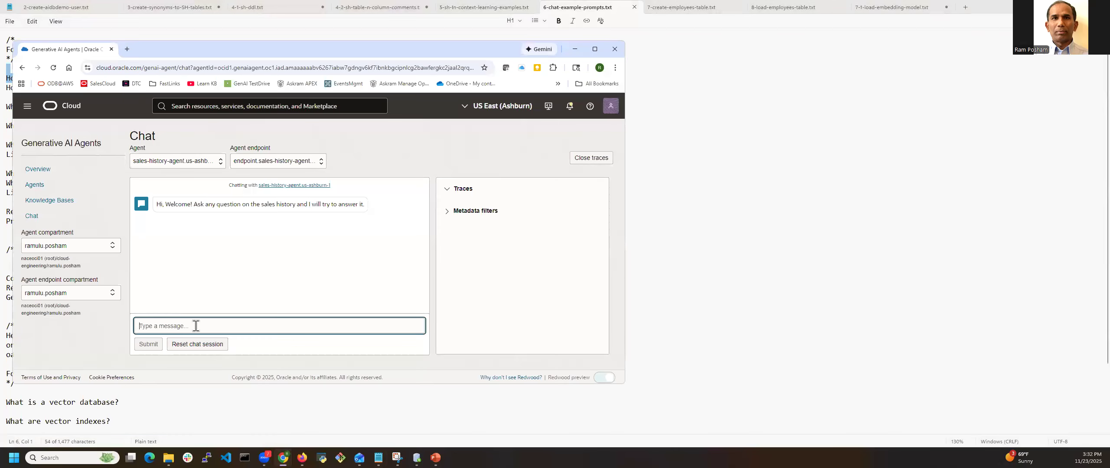
key(ctrl+v)
click(148, 344)
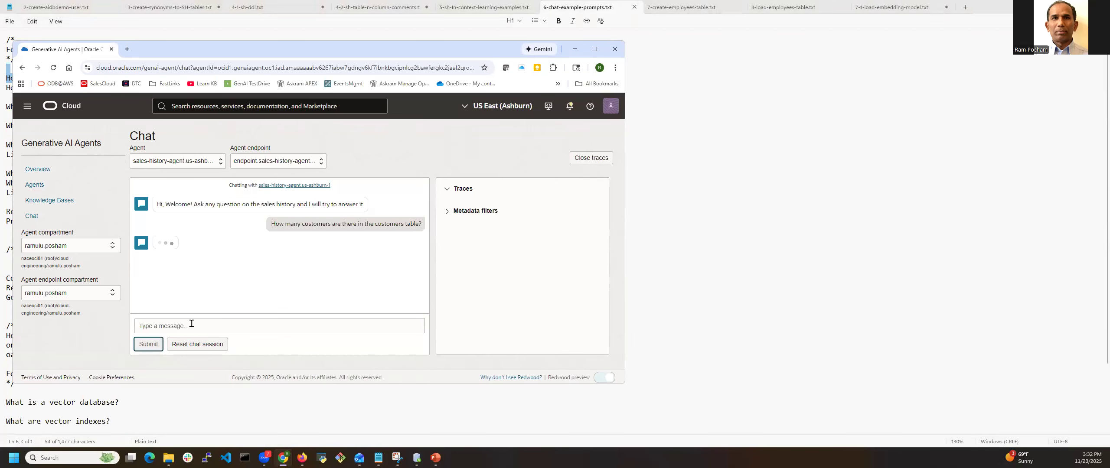
Copy the question "What are the total sales?" from 6-chat-example-prompts.txt into the agent chat message
key(alt+Tab)
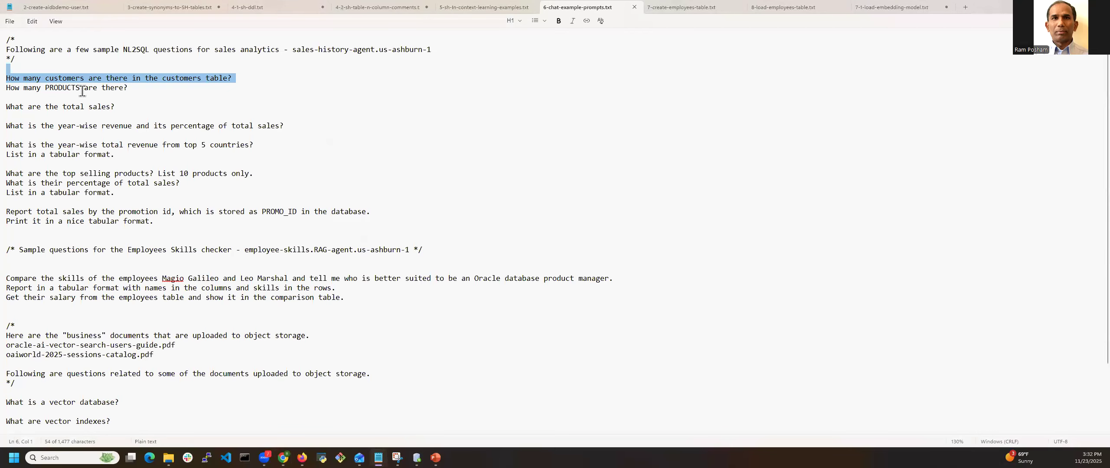
triple_click(9, 106)
key(ctrl+c)
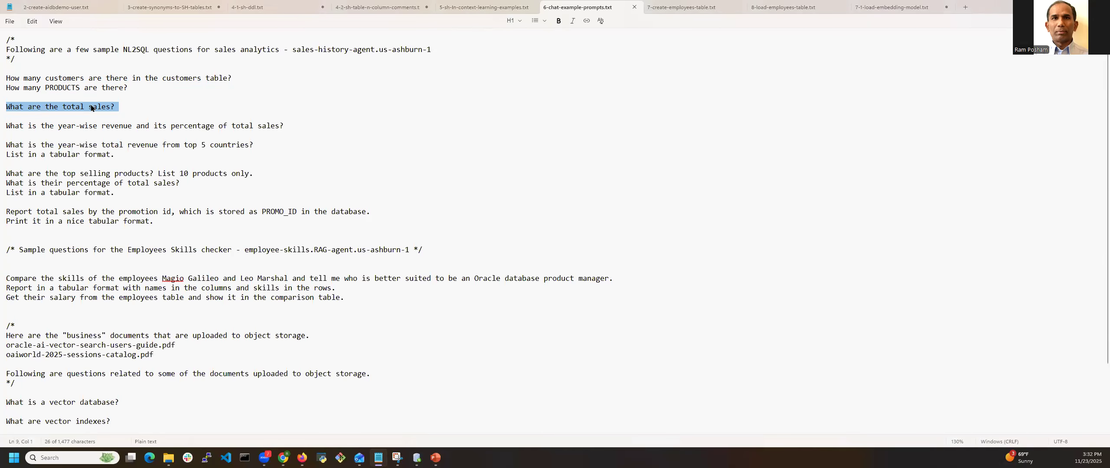
key(alt+Tab)
click(182, 325)
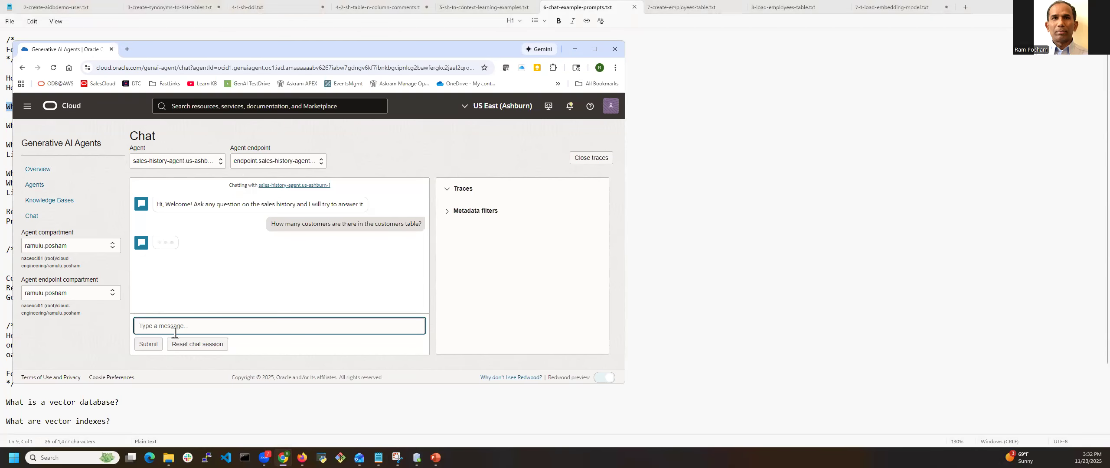
key(ctrl+v)
Copy the question about year-wise revenue and its percentage of total sales from the prompts file and return to the agent chat
key(alt+Tab)
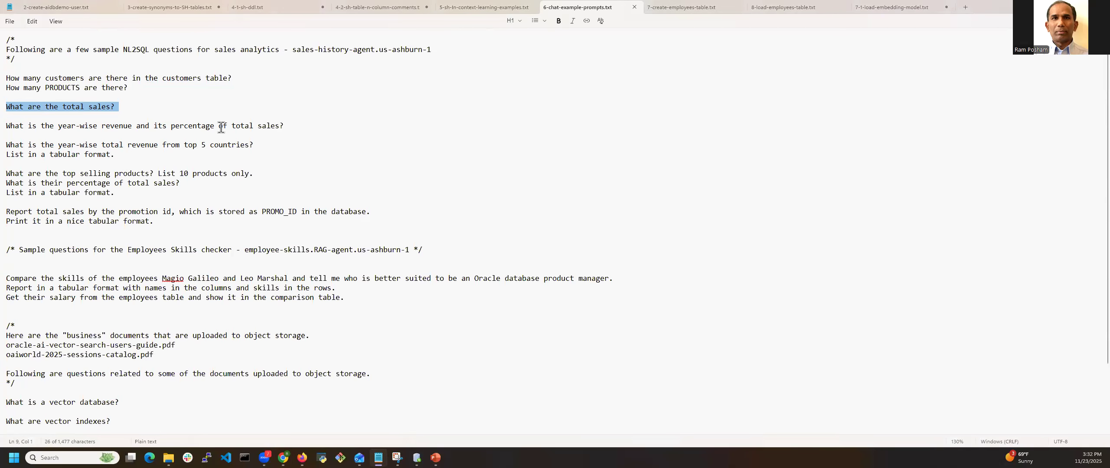
drag(286, 126, 10, 127)
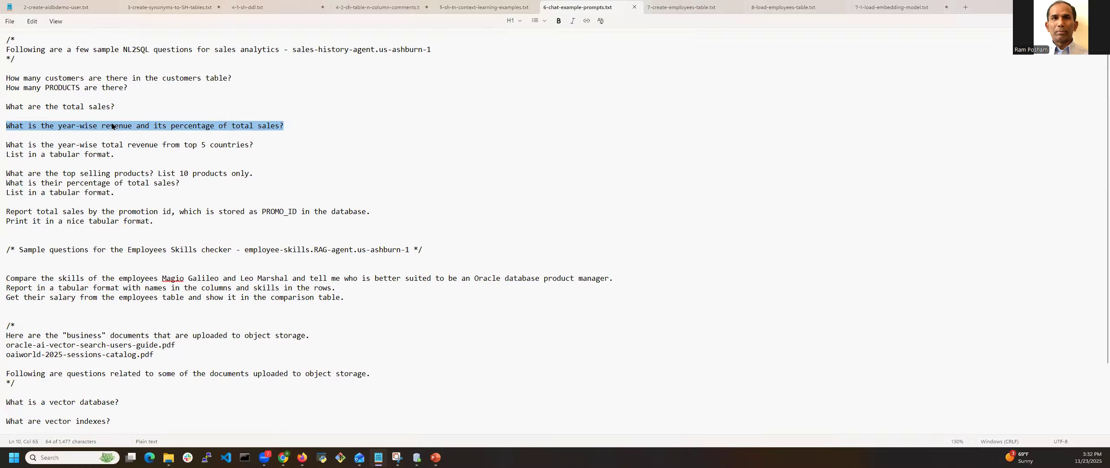
key(alt+Tab)
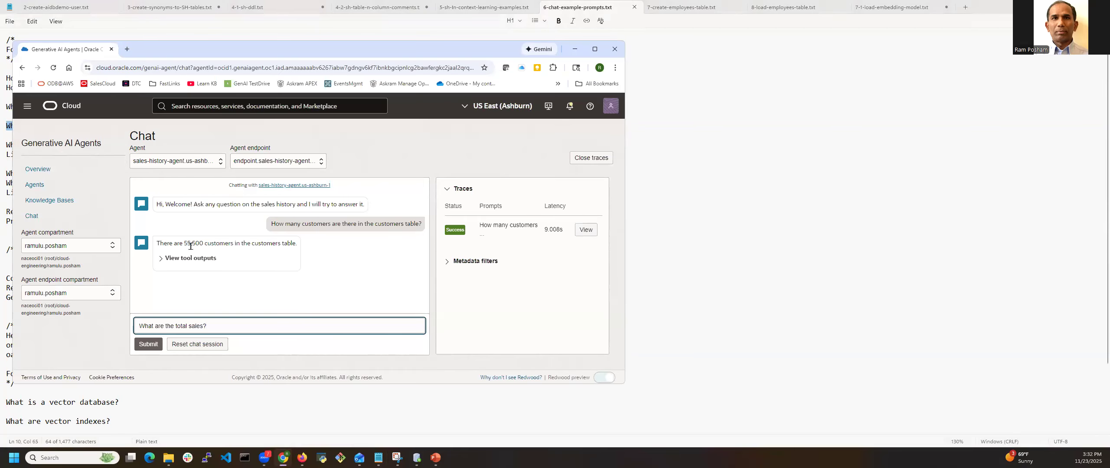
Expand the tool output of the customer count answer and examine the generated query and its execution result
click(161, 258)
click(182, 280)
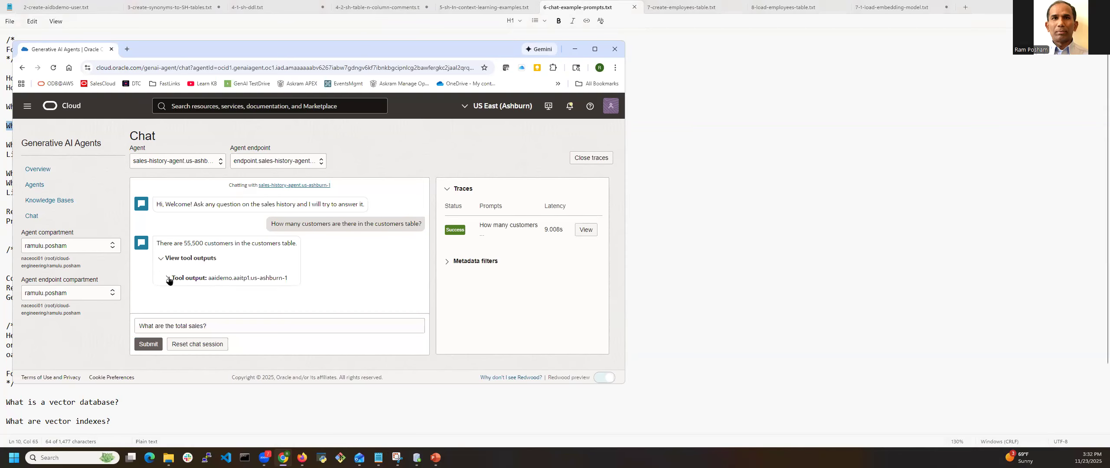
scroll(257, 280, down, 2)
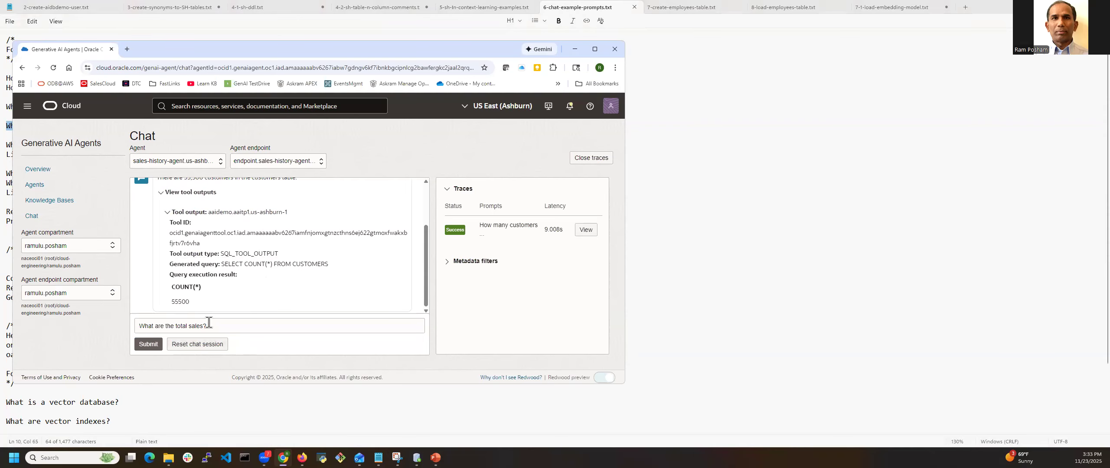
drag(210, 325, 77, 333)
key(ctrl+v)
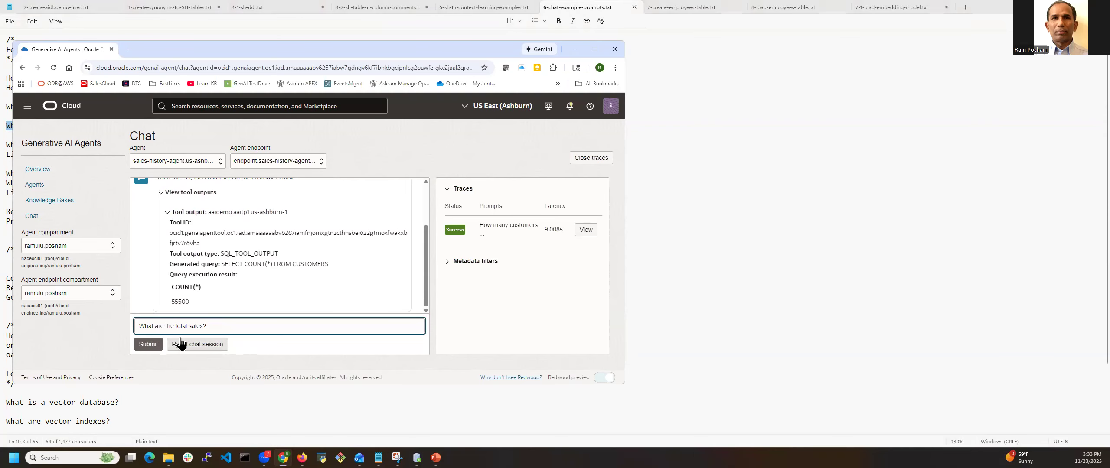
key(alt+Tab)
click(86, 125)
triple_click(85, 126)
key(ctrl+c)
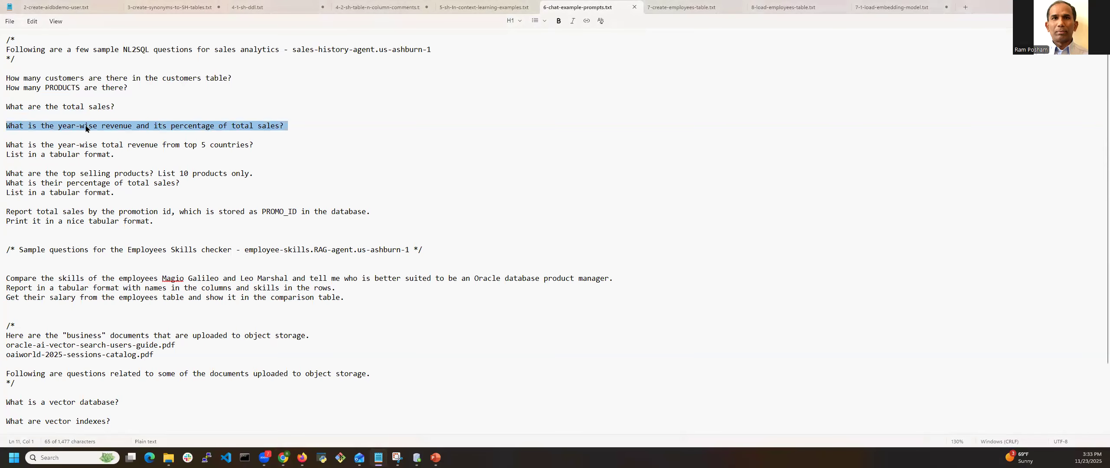
key(alt+Tab)
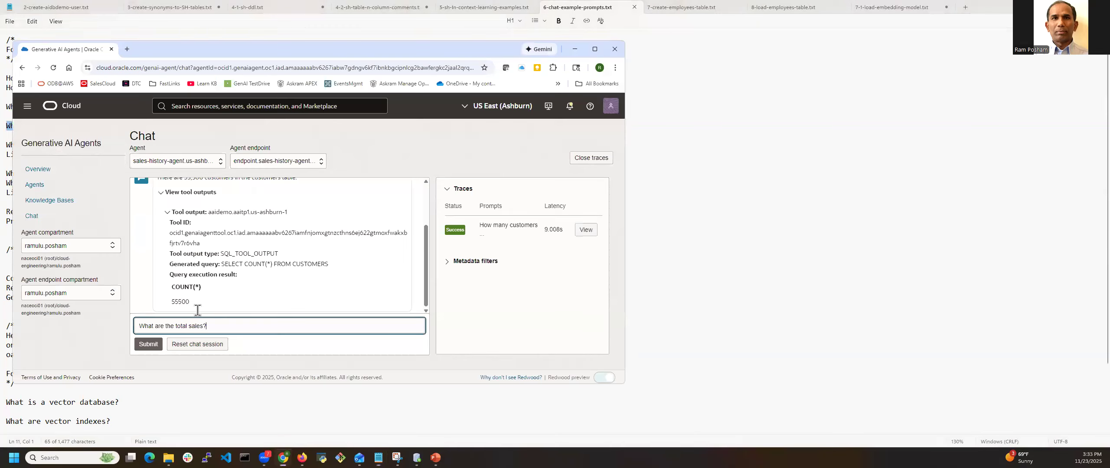
click(200, 326)
key(ctrl+v)
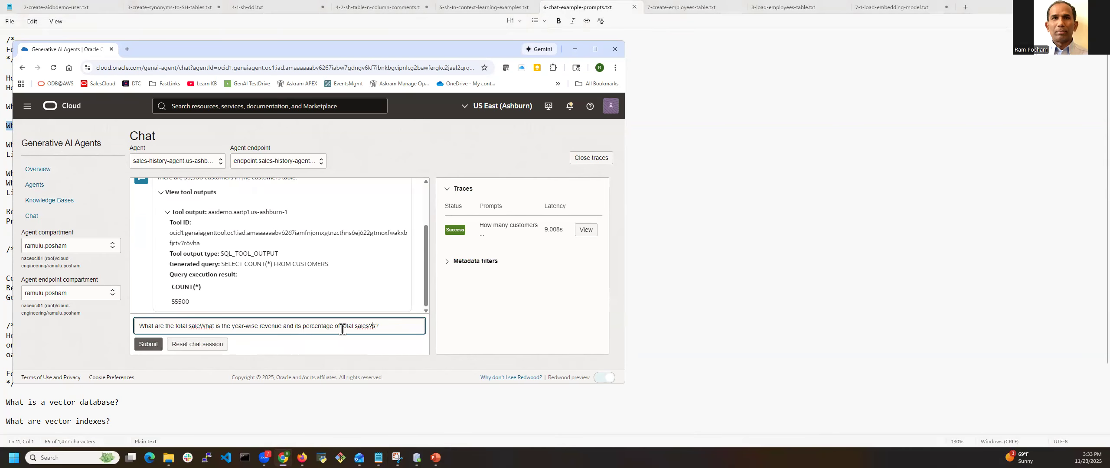
key(Delete)
key(alt+Tab)
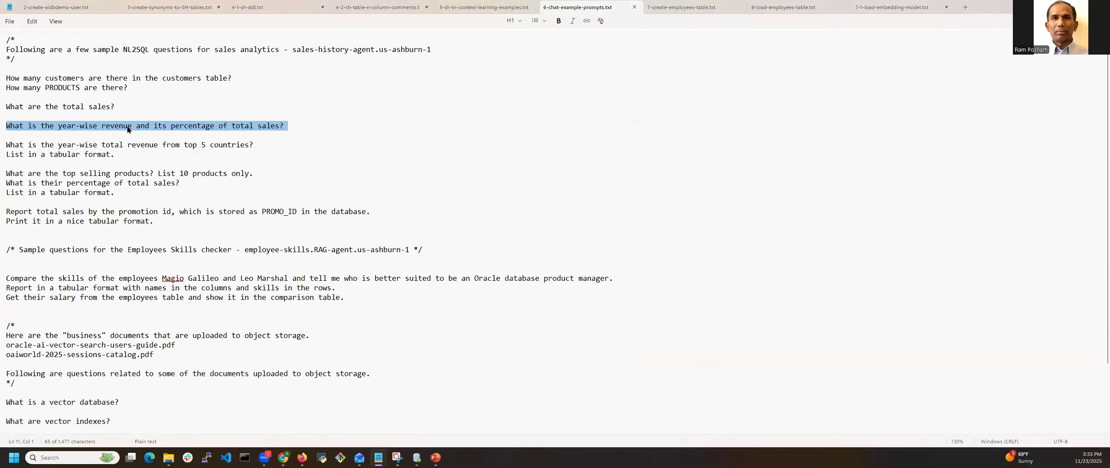
Replace the whole chat message with "What is the year-wise revenue and its percentage of total sales?" from the prompts file and submit it
triple_click(104, 129)
key(ctrl+c)
key(alt+Tab)
key(ctrl+a)
key(ctrl+v)
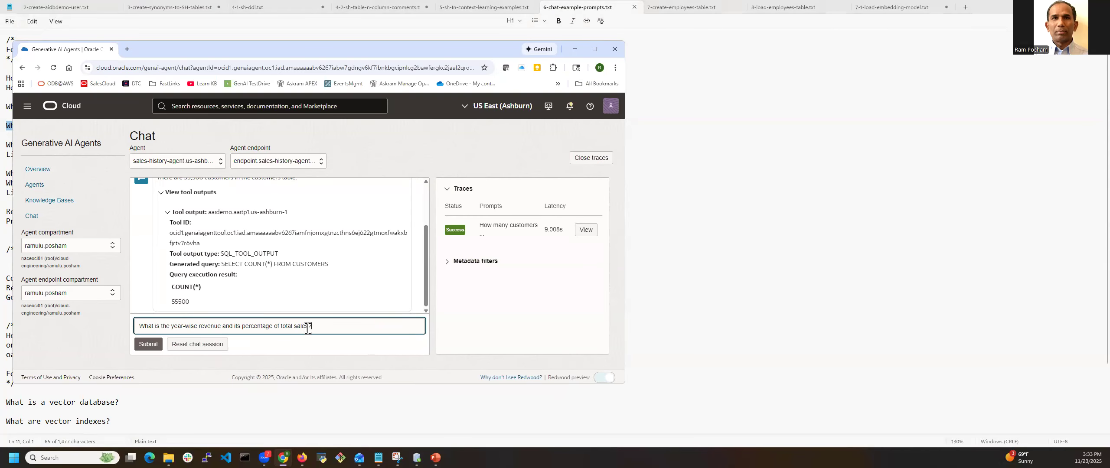
click(146, 345)
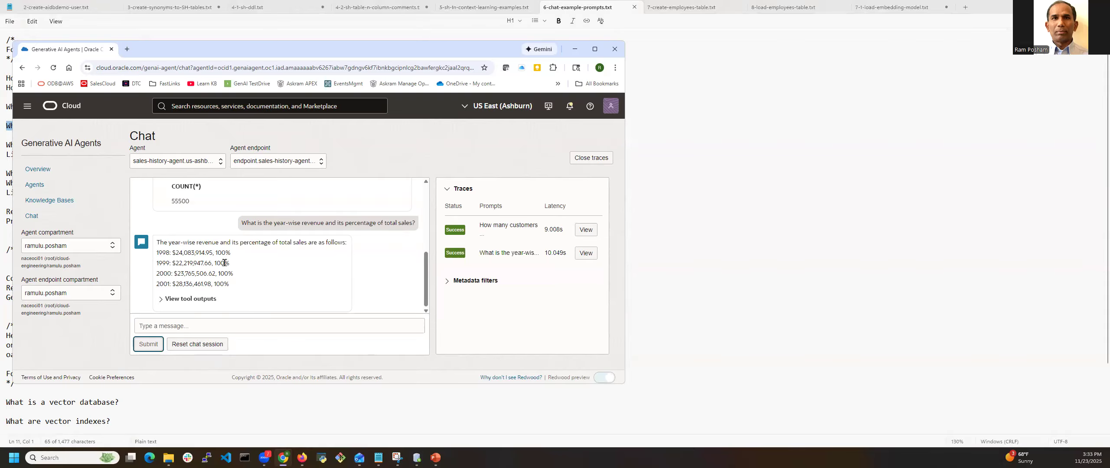
click(219, 325)
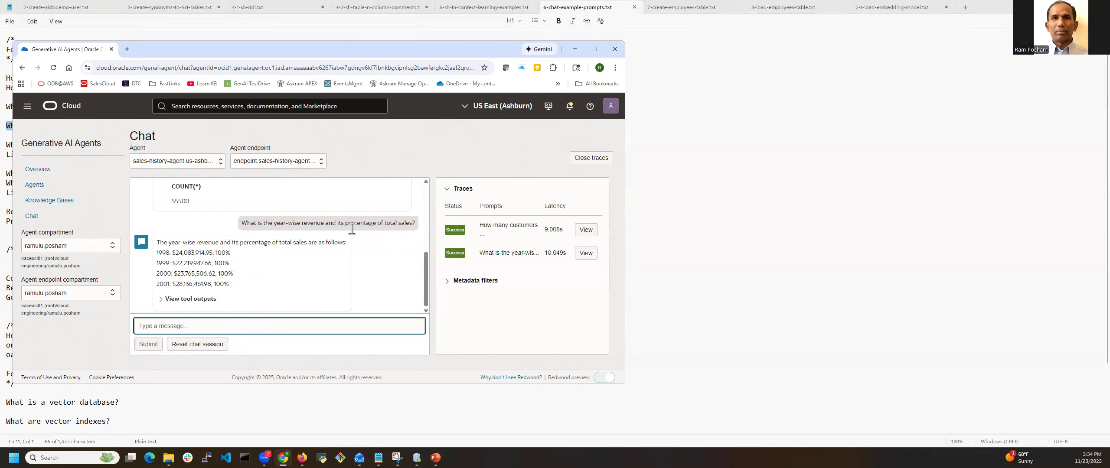
triple_click(269, 221)
key(ctrl+c)
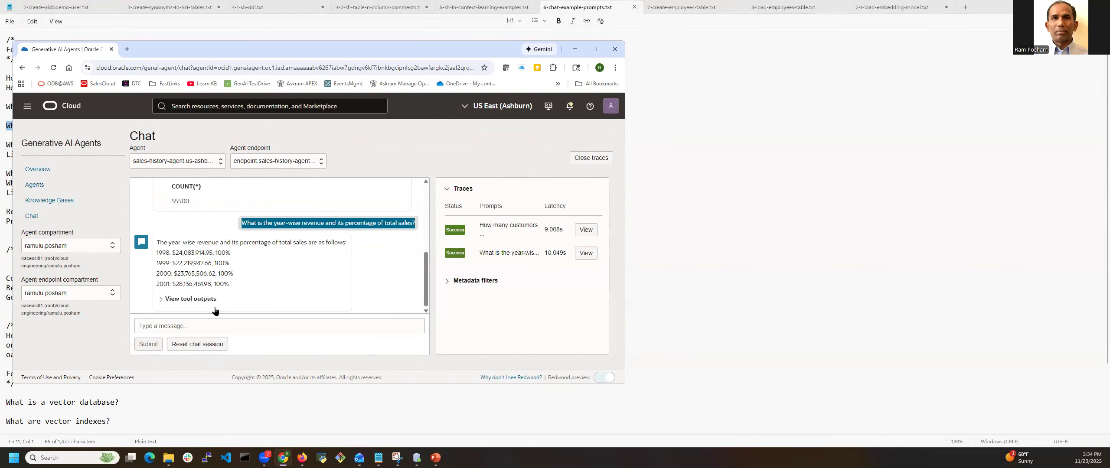
click(194, 325)
key(ctrl+v)
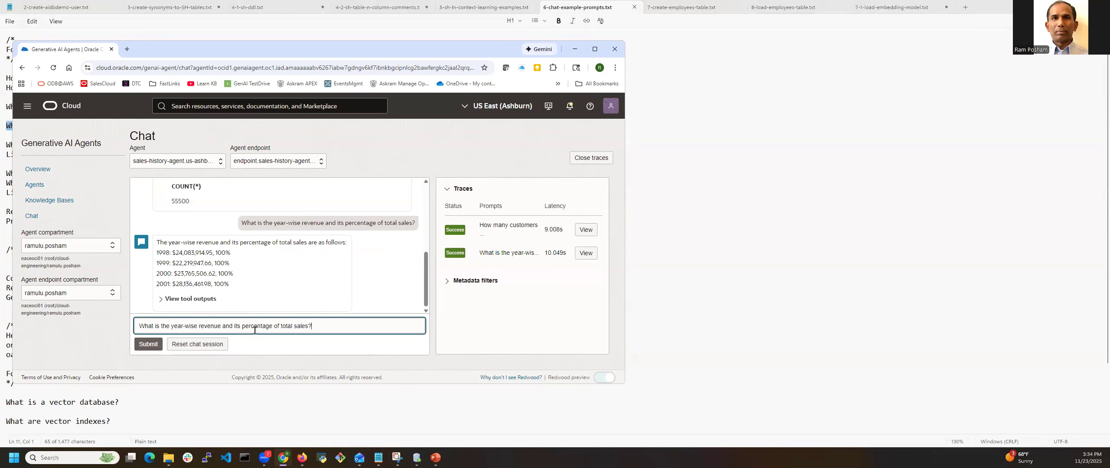
Replace the chat message text with "What are total sales?" and submit it to the agent
double_click(277, 325)
click(329, 324)
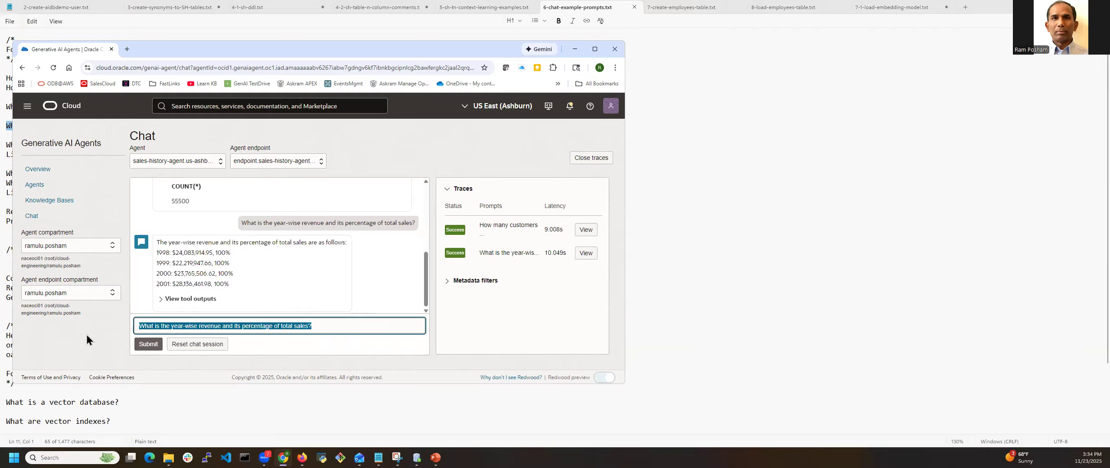
text(What are )
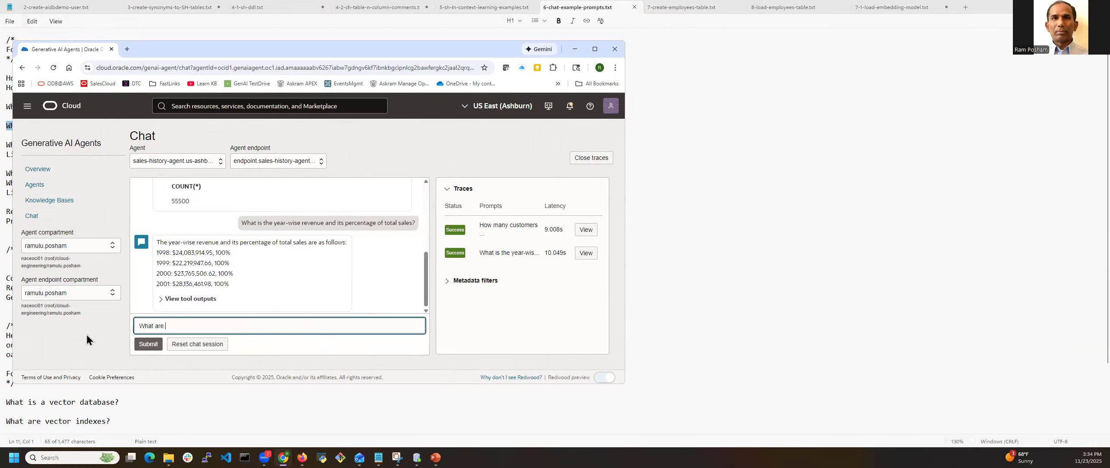
text(total sales;)
key(BackSpace)
text(?)
click(147, 344)
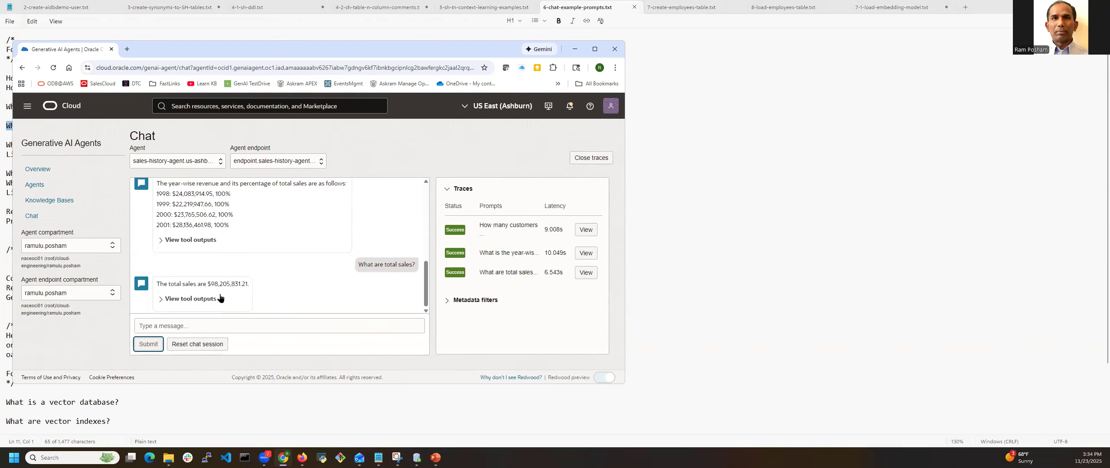
Copy the earlier year-wise revenue and percentage of total sales question from the chat history and submit it again
scroll(261, 192, up, 1)
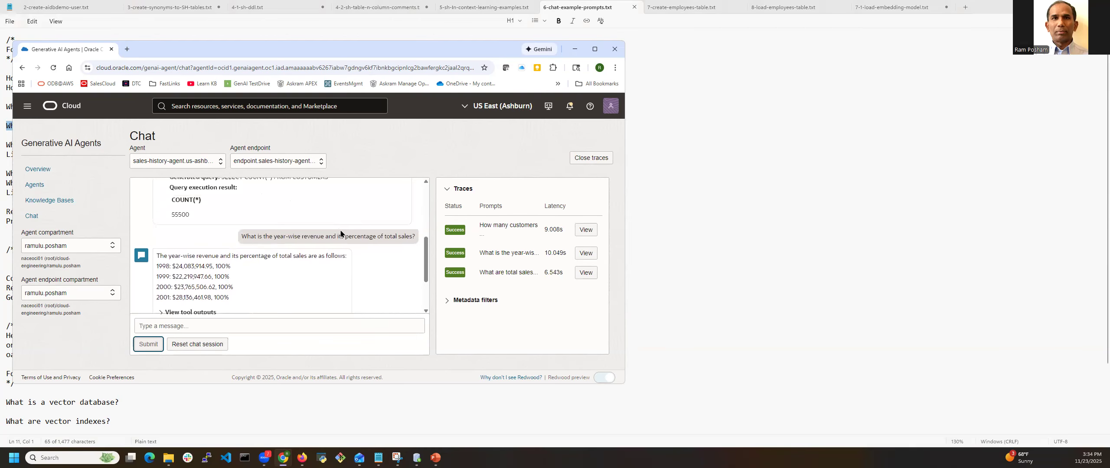
triple_click(337, 234)
key(ctrl+c)
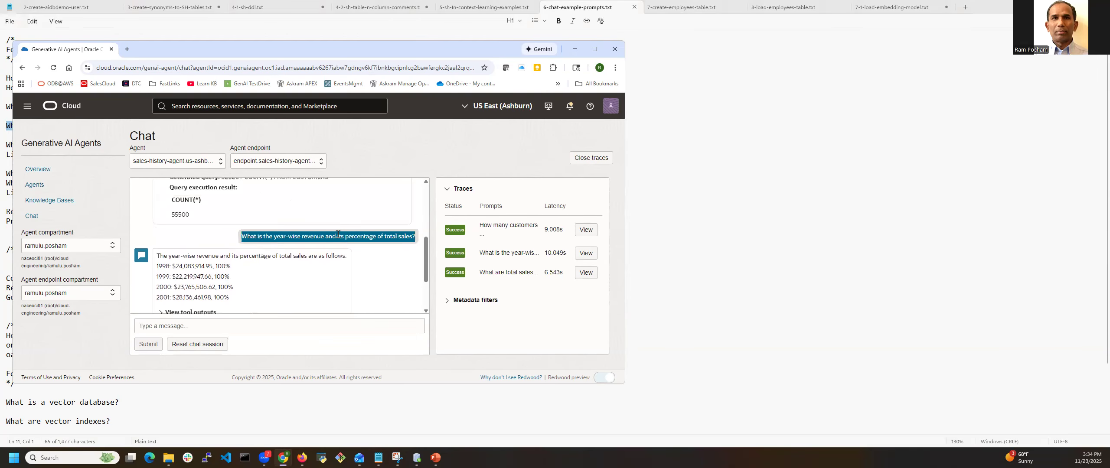
click(236, 328)
key(ctrl+v)
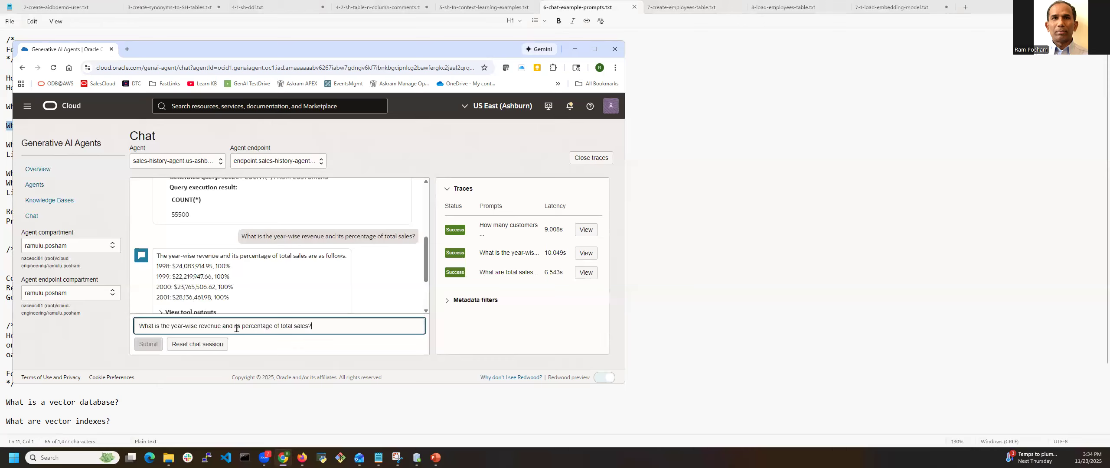
drag(221, 325, 330, 324)
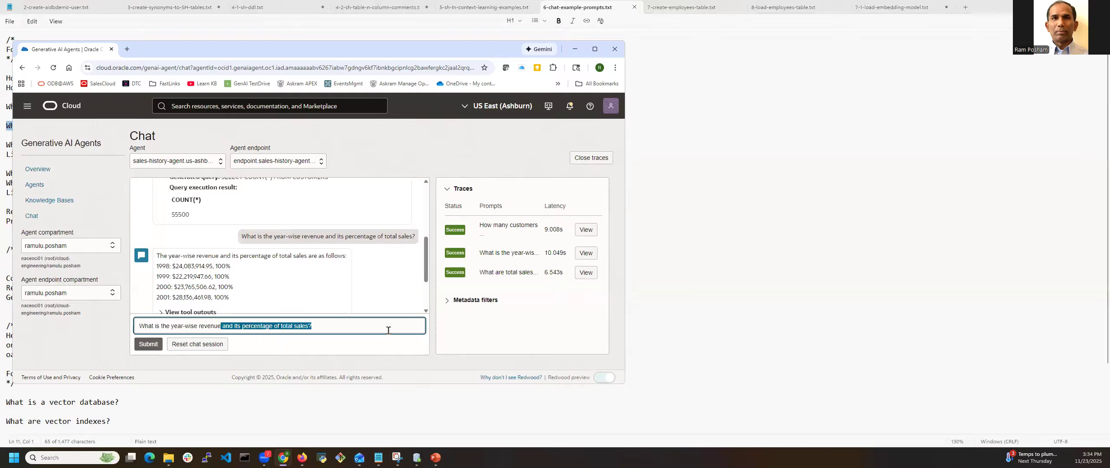
click(143, 345)
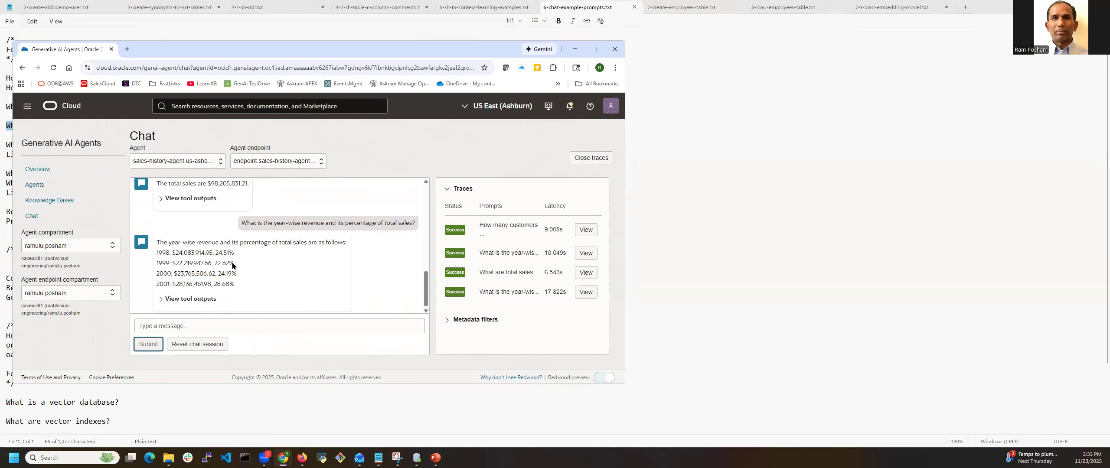
Ask the agent to reformat its year-wise revenue answer by submitting "Print it in a nice format"
click(217, 326)
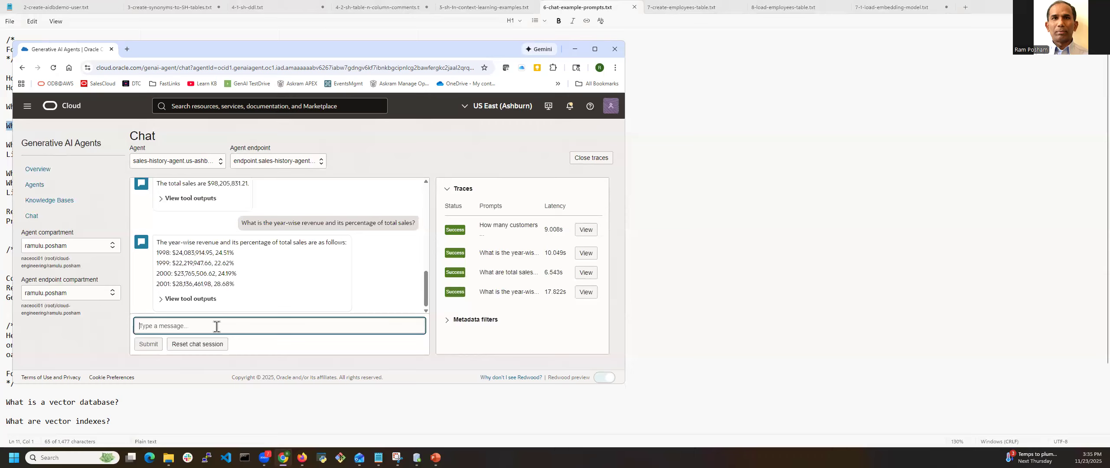
text(Print it in a nice format)
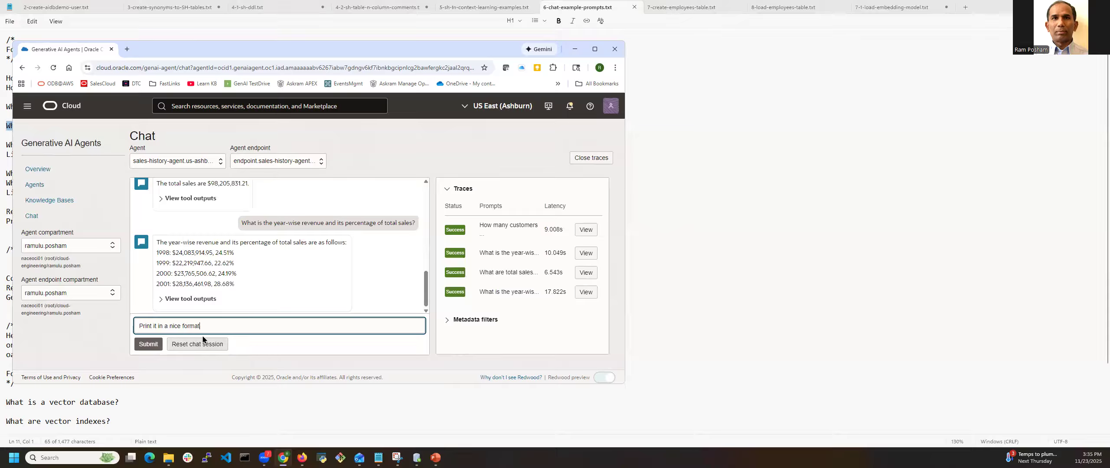
click(148, 347)
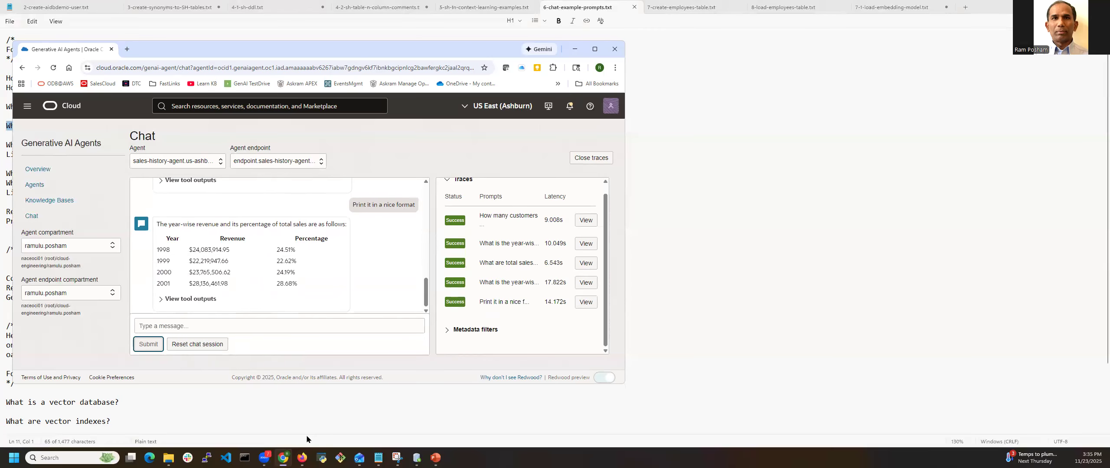
Copy "What are the top selling products? List 10 products only." from the prompts file and submit it to the agent chat
click(378, 457)
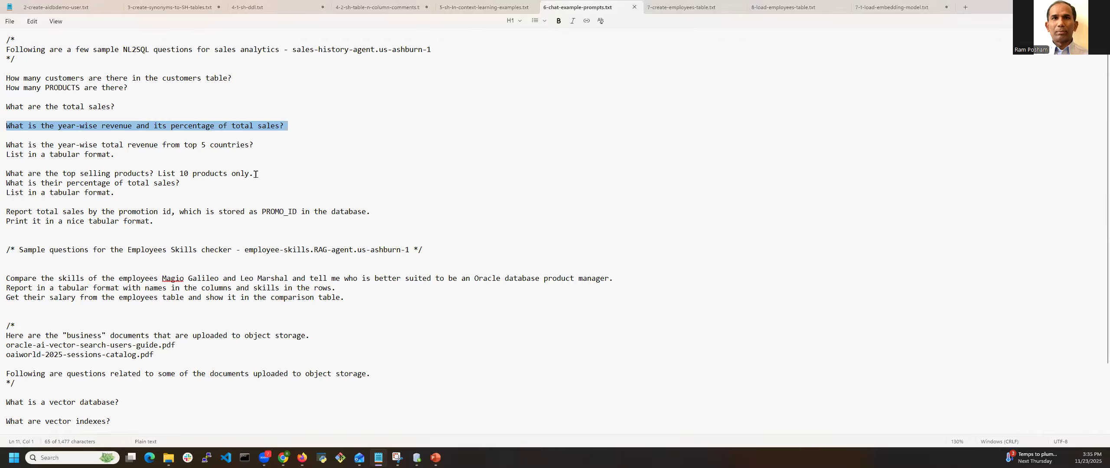
drag(256, 174, 44, 168)
key(ctrl+c)
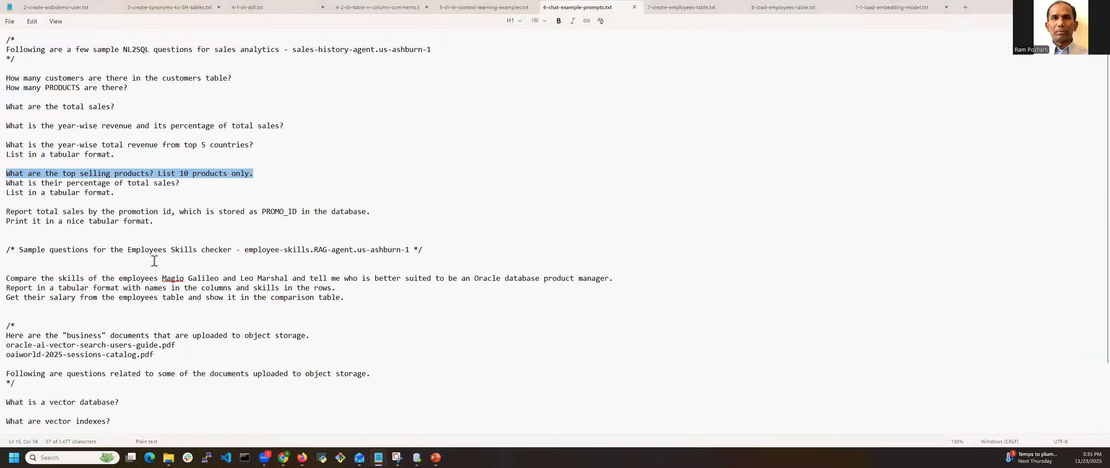
key(alt+Tab)
click(210, 327)
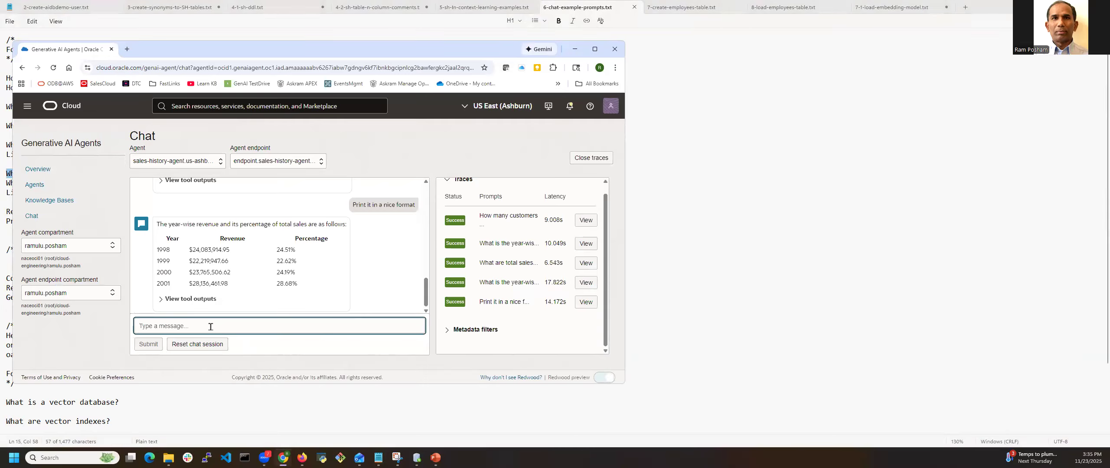
key(ctrl+v)
key(alt+Tab)
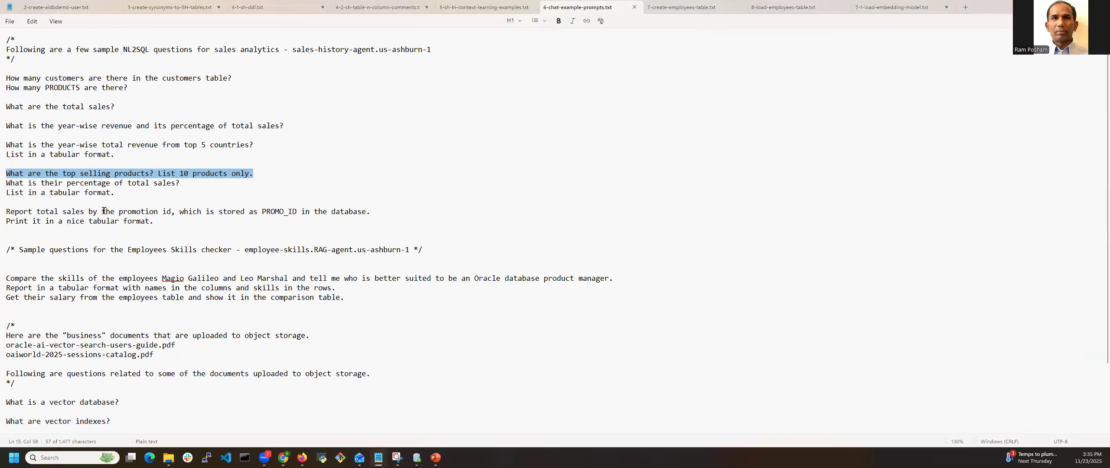
key(alt+Tab)
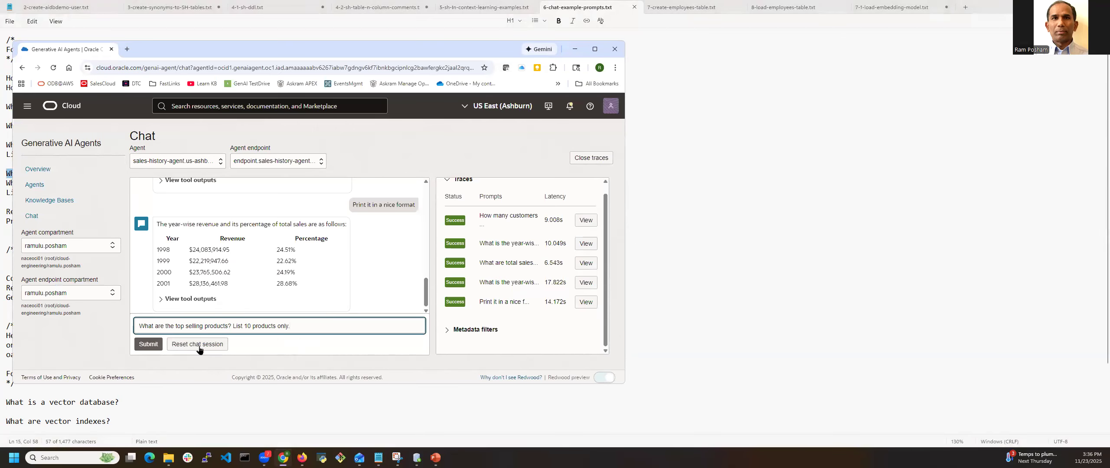
click(145, 347)
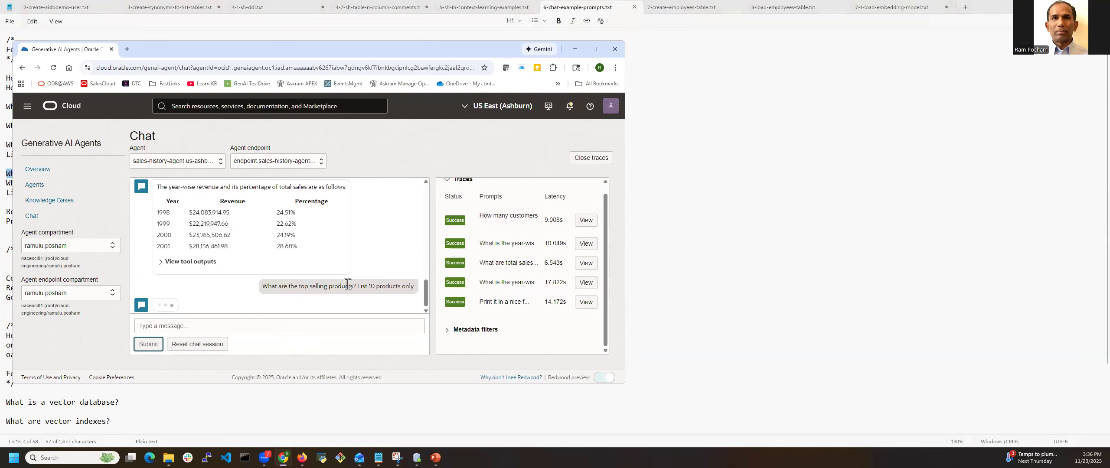
key(alt+Tab)
drag(121, 194, 5, 193)
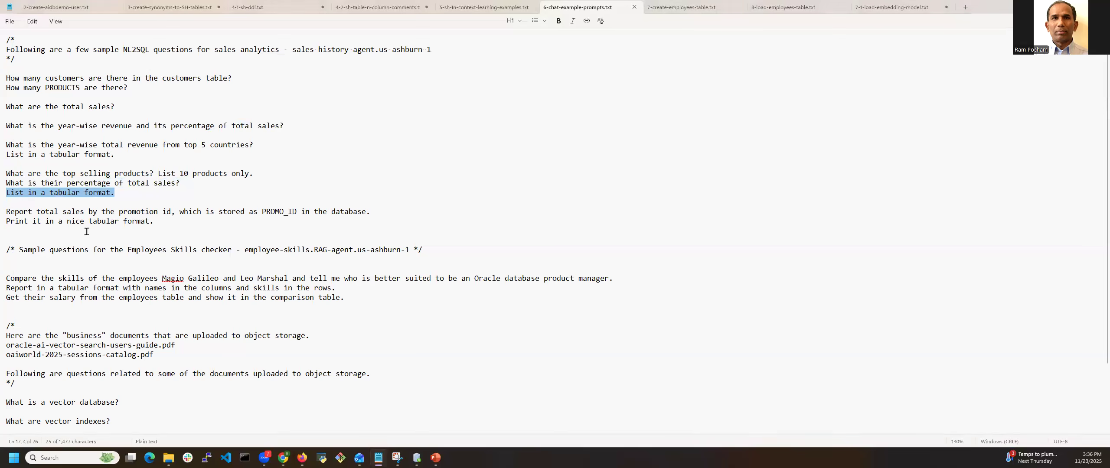
key(alt+Tab)
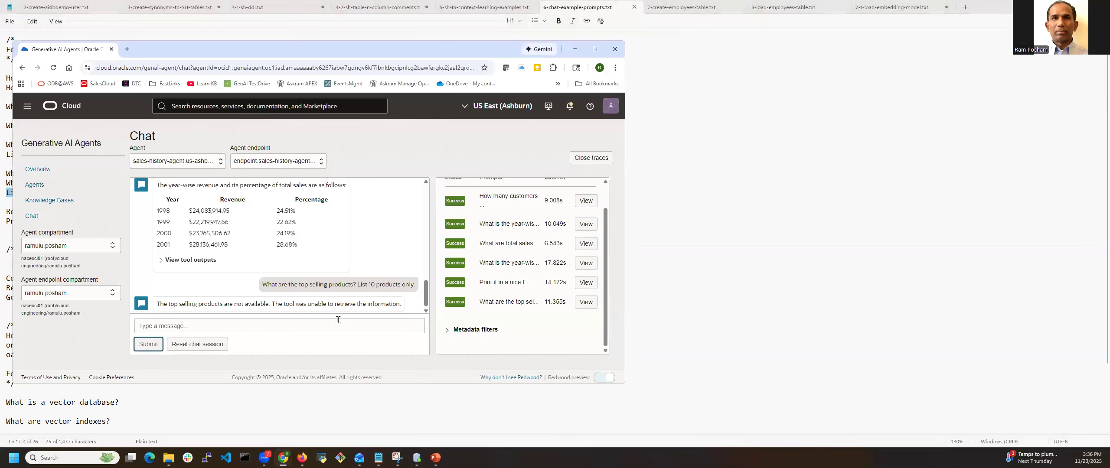
triple_click(334, 287)
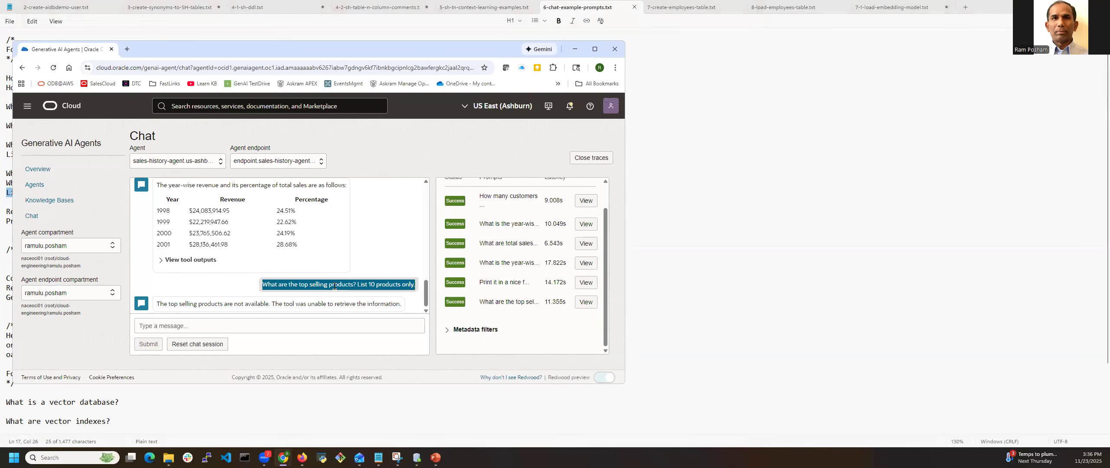
Copy the full three-line top selling products prompt, including percentage of total sales and tabular format, submit it to the agent and review the answer
key(alt+Tab)
click(126, 193)
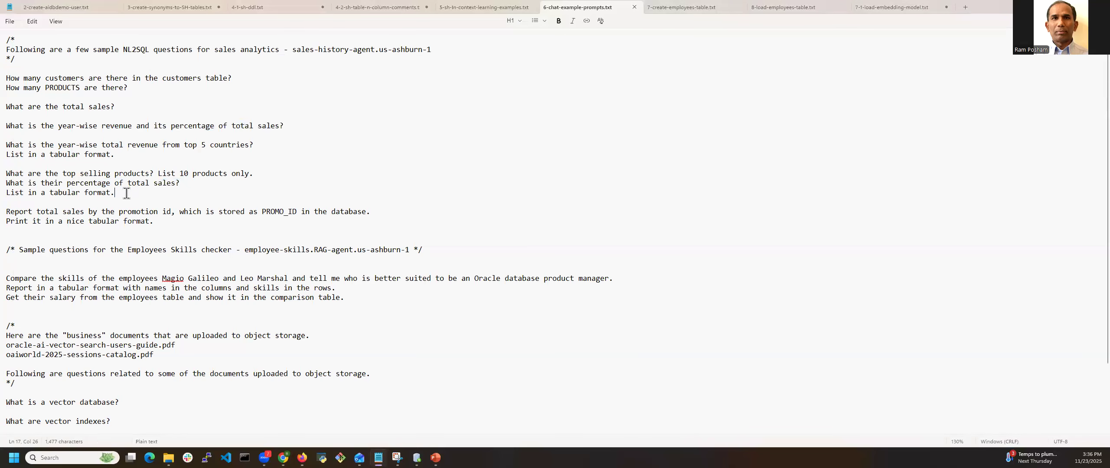
drag(113, 192, 6, 174)
key(ctrl+c)
key(alt+Tab)
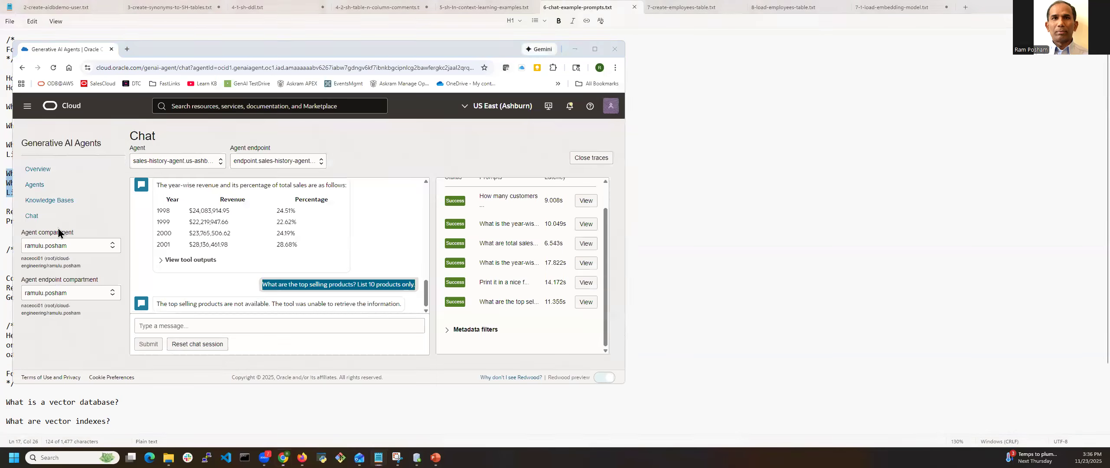
click(203, 328)
key(ctrl+v)
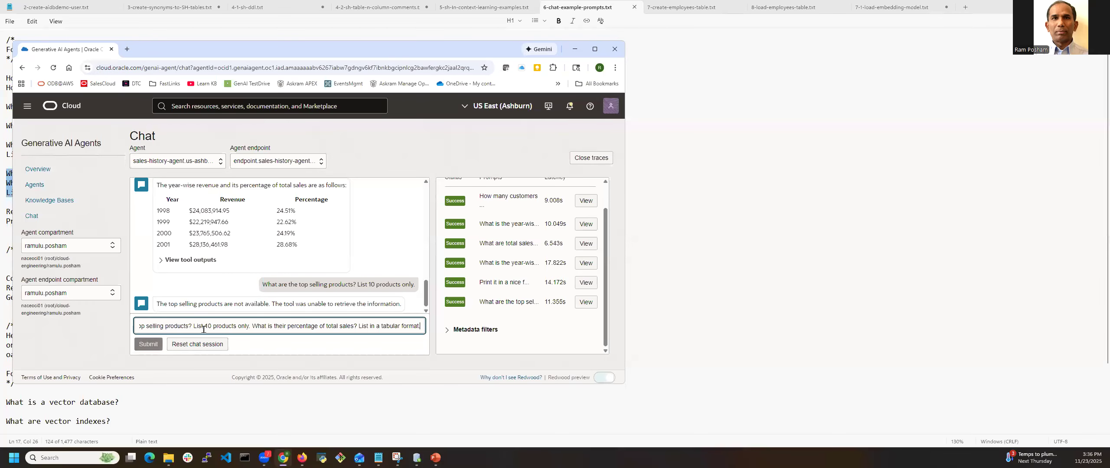
click(153, 344)
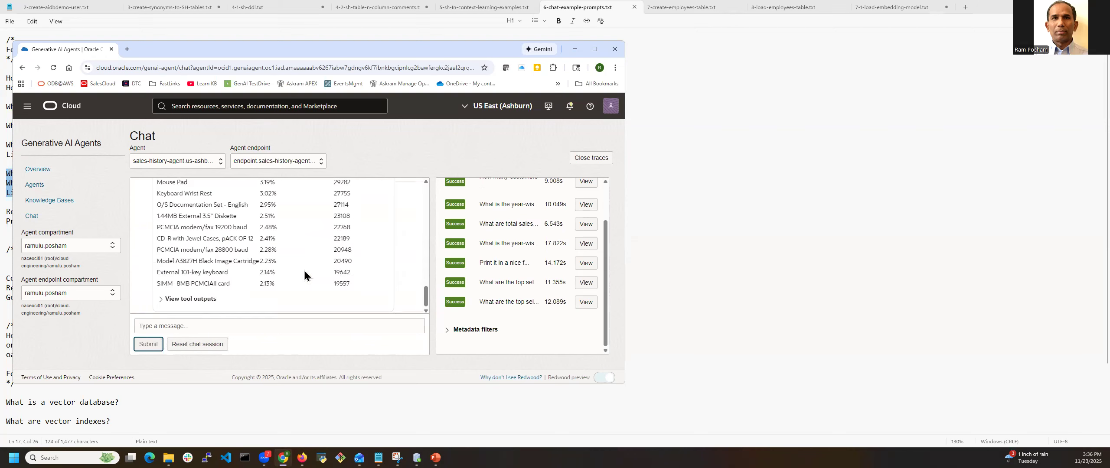
scroll(348, 278, up, 10)
scroll(347, 278, down, 6)
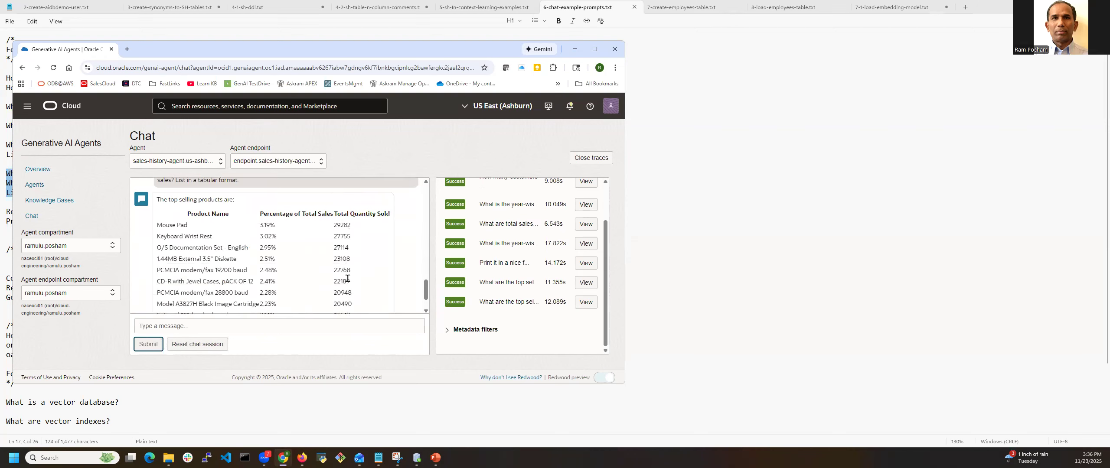
Switch to the prompts file and insert "and their revenue" after "List 10 products" in the top selling products prompt
scroll(348, 278, up, 1)
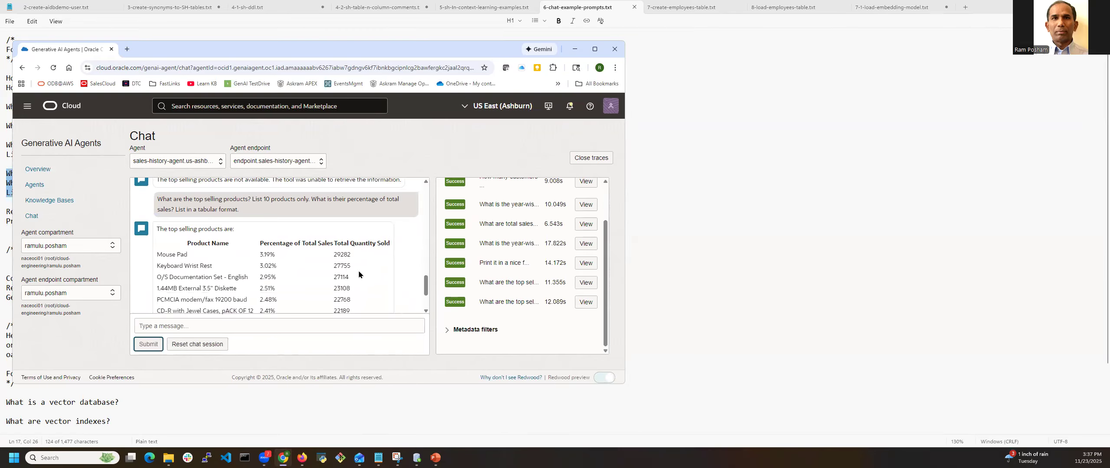
key(alt+Tab)
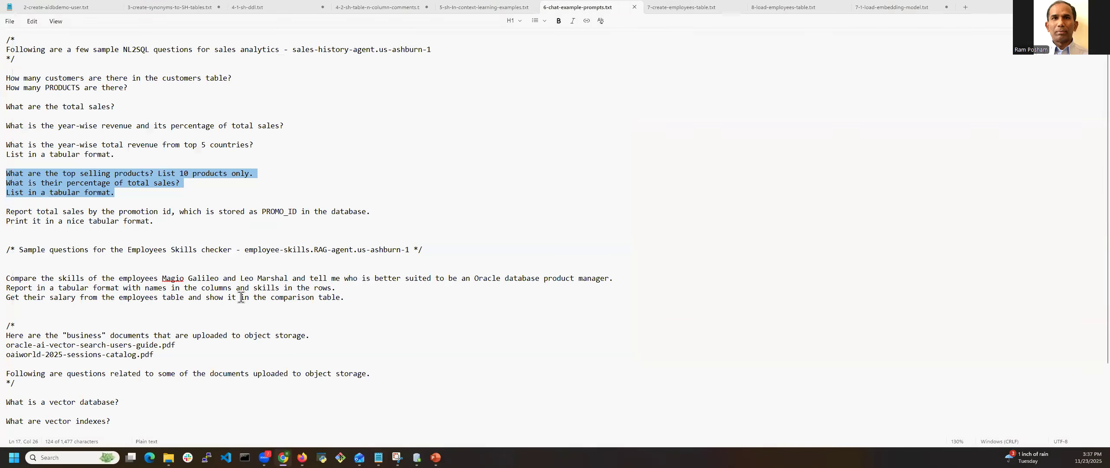
click(102, 174)
click(150, 174)
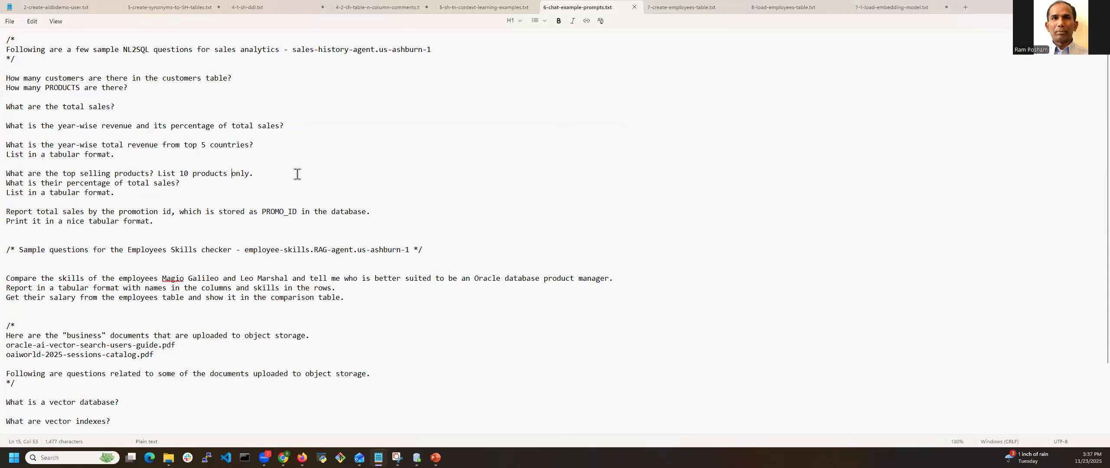
text(and their revenue)
Insert "based on revenue" after "What are the top selling products" in the prompt
double_click(287, 174)
click(149, 173)
text(based on re)
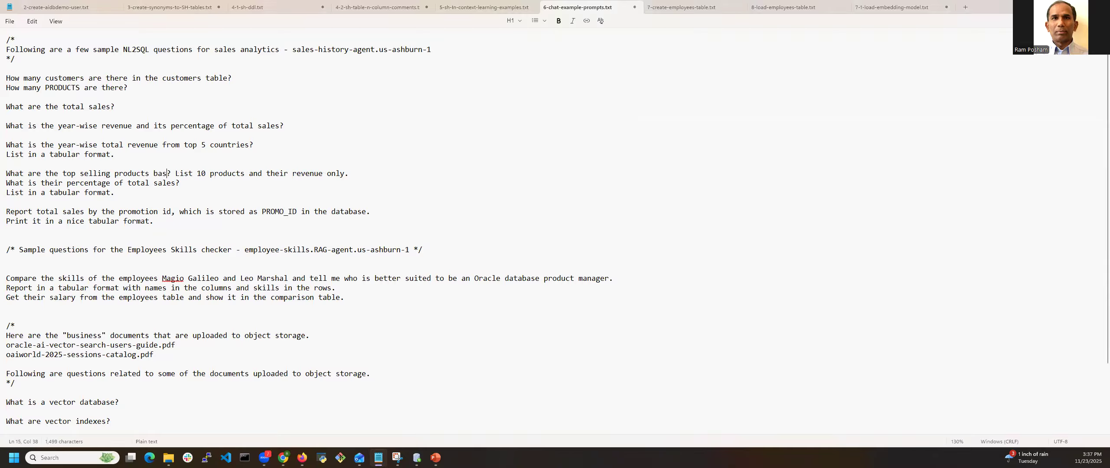
text(venue)
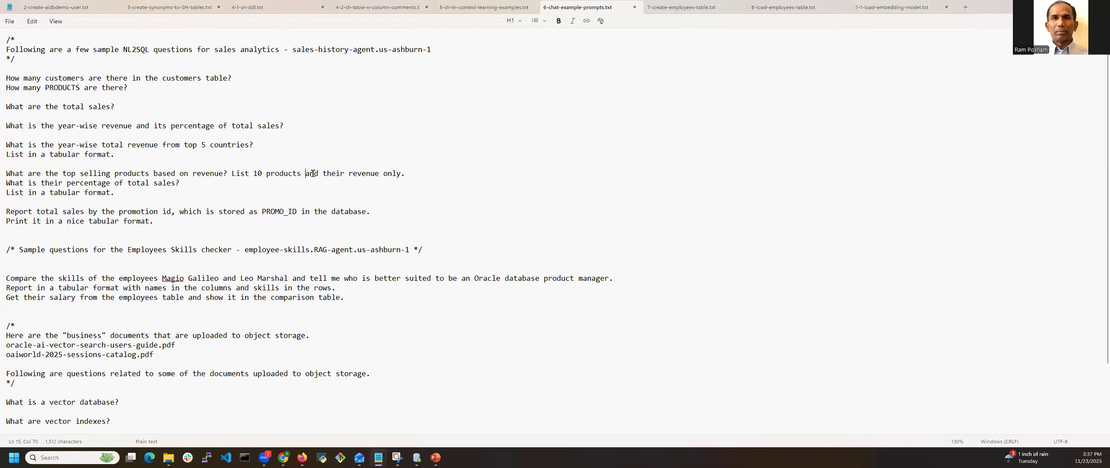
Remove "and their revenue" from the top selling products prompt so that it reads "List 10 products only."
drag(305, 174, 380, 175)
key(Delete)
key(BackSpace)
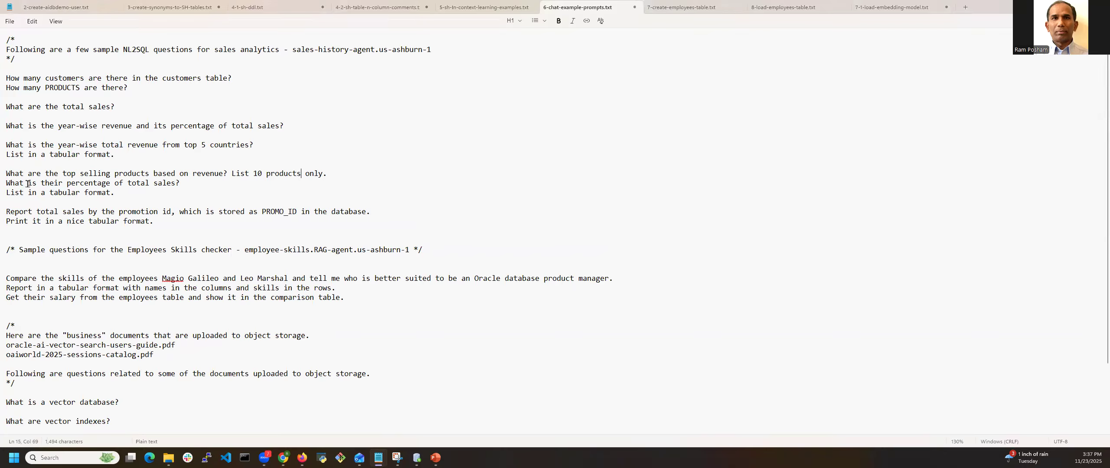
Copy the revised three-line prompt on top selling products based on revenue, submit it to the agent chat and review the answer
drag(123, 191, 6, 183)
drag(116, 190, 5, 173)
key(ctrl+c)
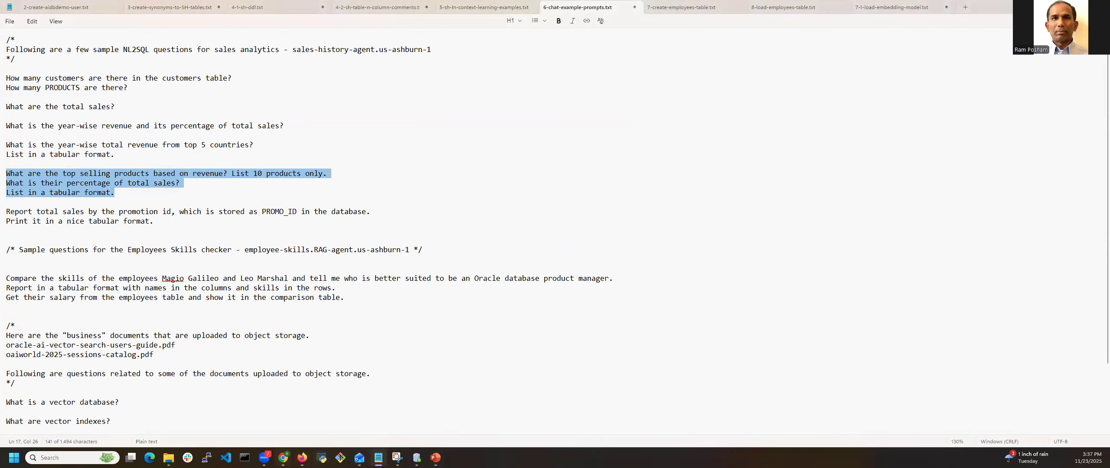
click(282, 458)
click(257, 326)
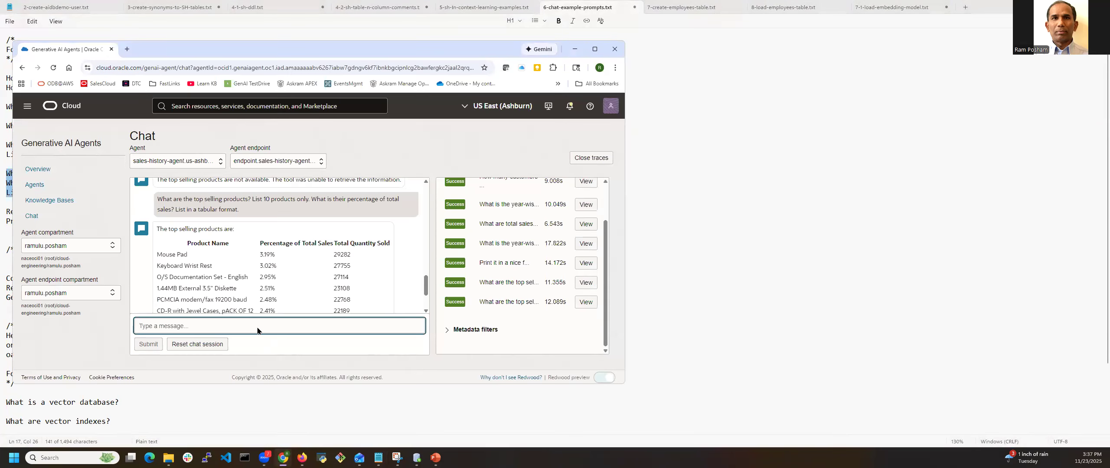
key(ctrl+v)
key(Return)
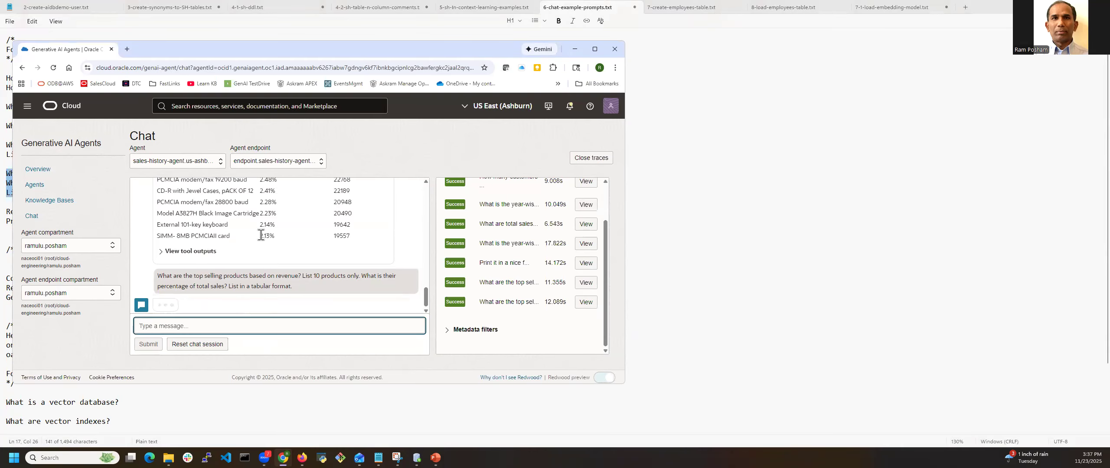
scroll(290, 223, up, 2)
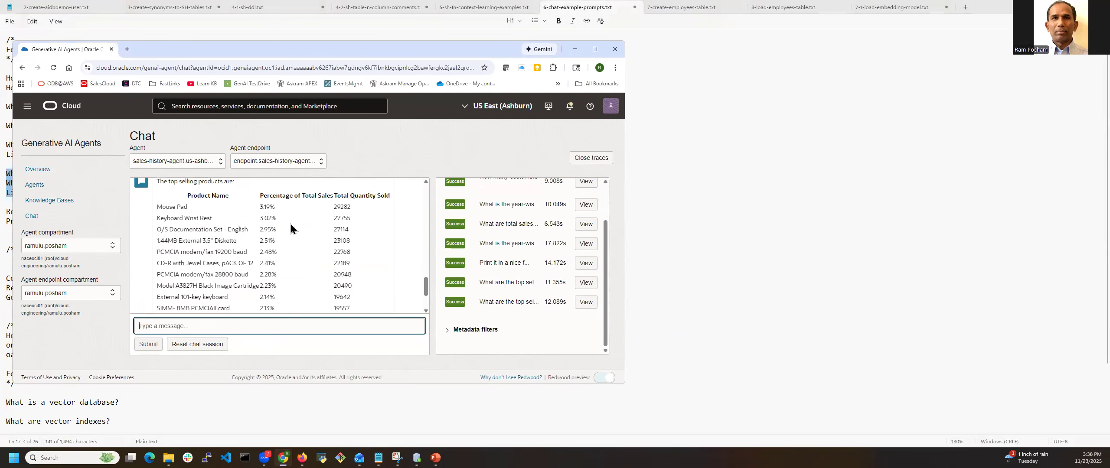
scroll(290, 223, down, 2)
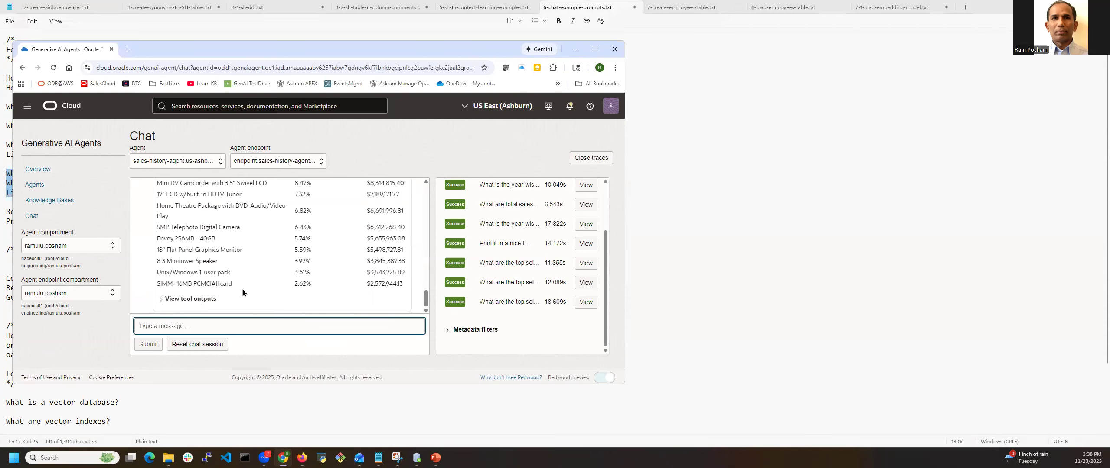
scroll(336, 257, up, 3)
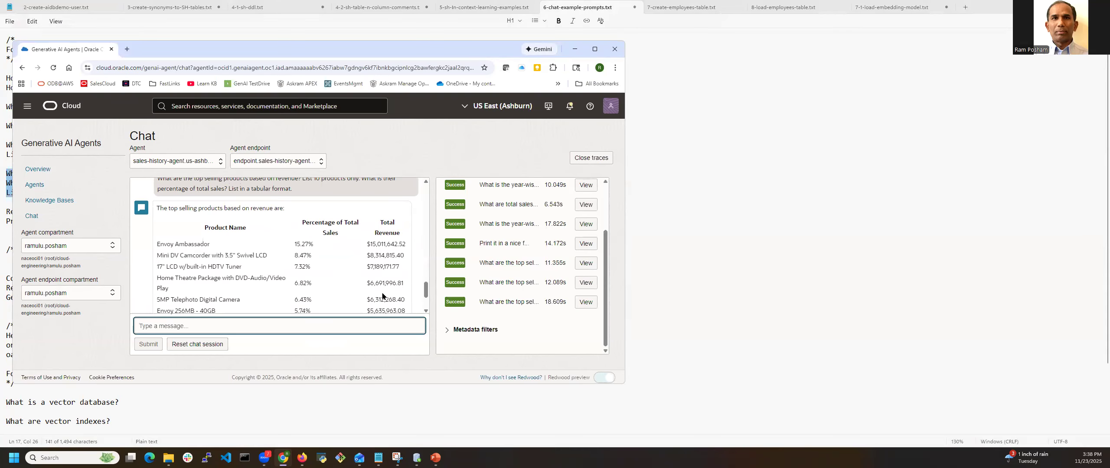
scroll(289, 283, down, 3)
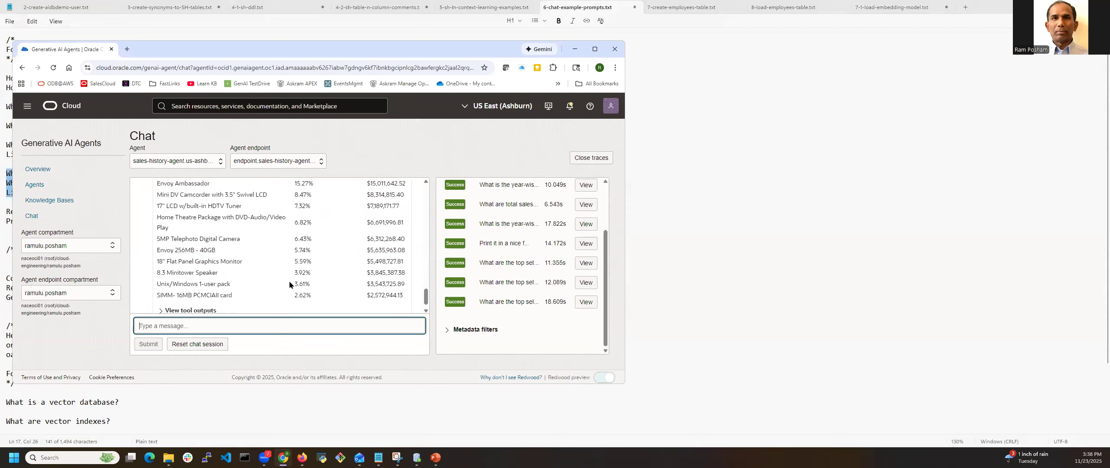
Expand the tool outputs of the revenue-based answer and examine the generated SQL query and its execution result
click(162, 301)
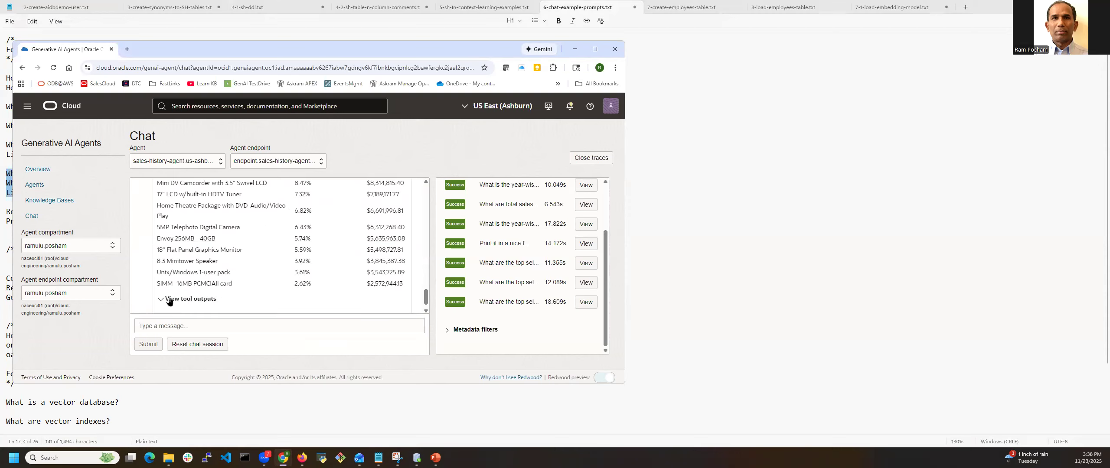
scroll(168, 301, down, 1)
click(168, 305)
scroll(301, 267, down, 1)
scroll(300, 267, down, 2)
scroll(275, 262, up, 5)
scroll(275, 262, down, 3)
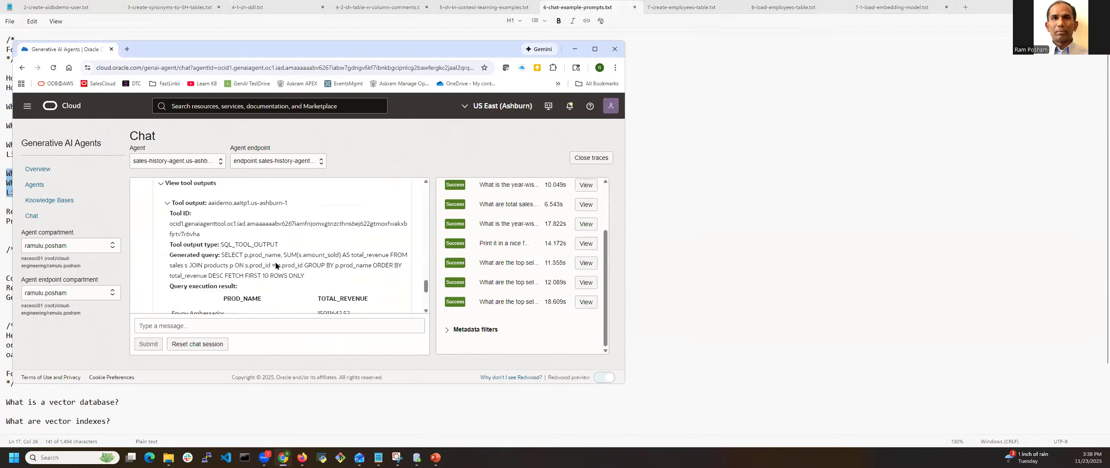
scroll(243, 208, down, 2)
scroll(255, 218, up, 2)
drag(221, 255, 284, 266)
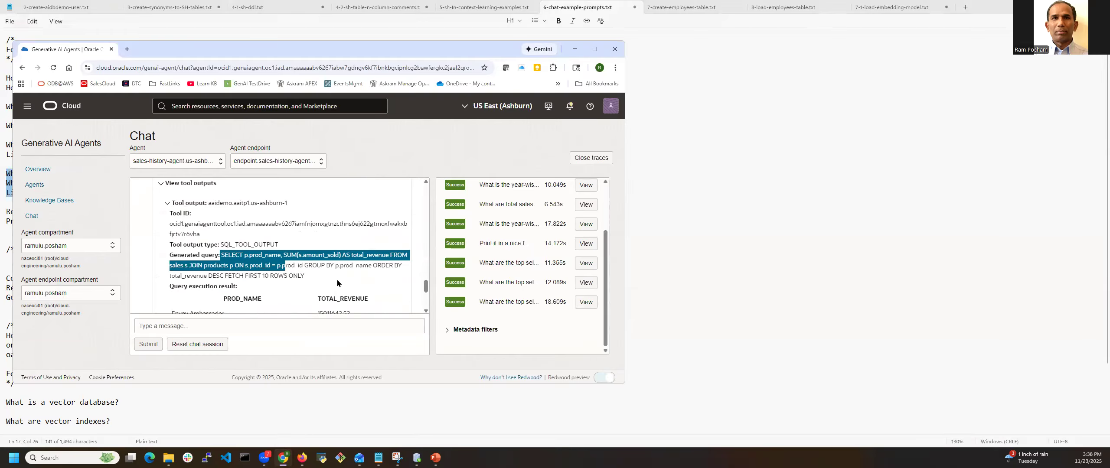